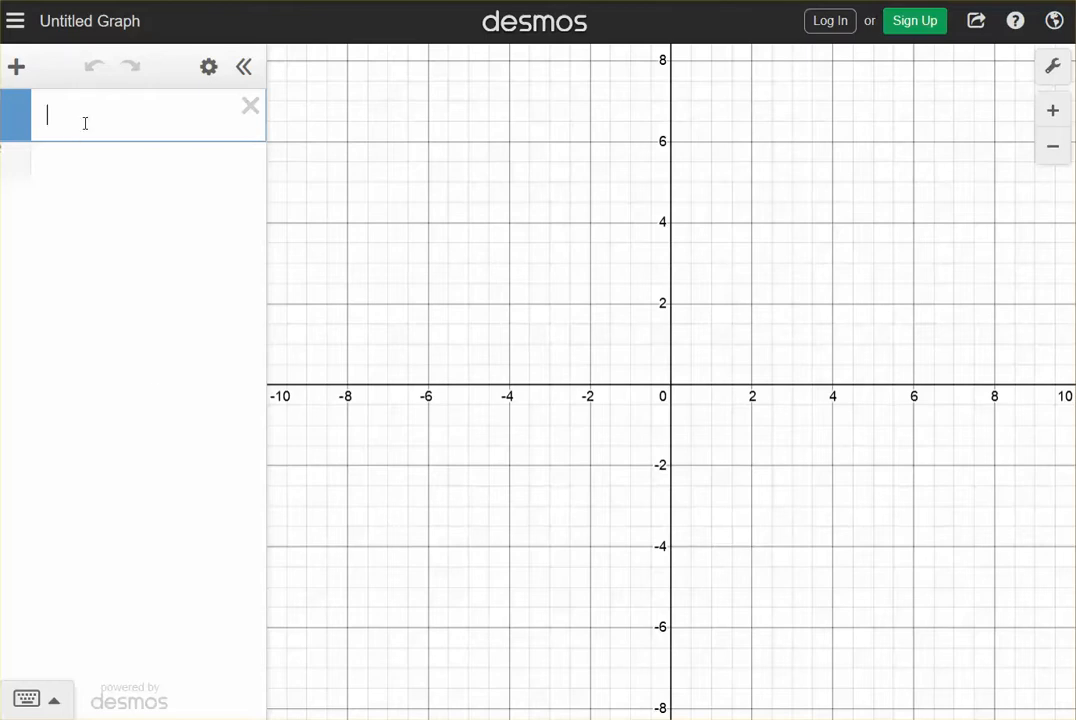
- Graph the line y = 3x + 4 and show the coordinates of its y-intercept and x-intercept
{"action": "type", "text": "y ="}
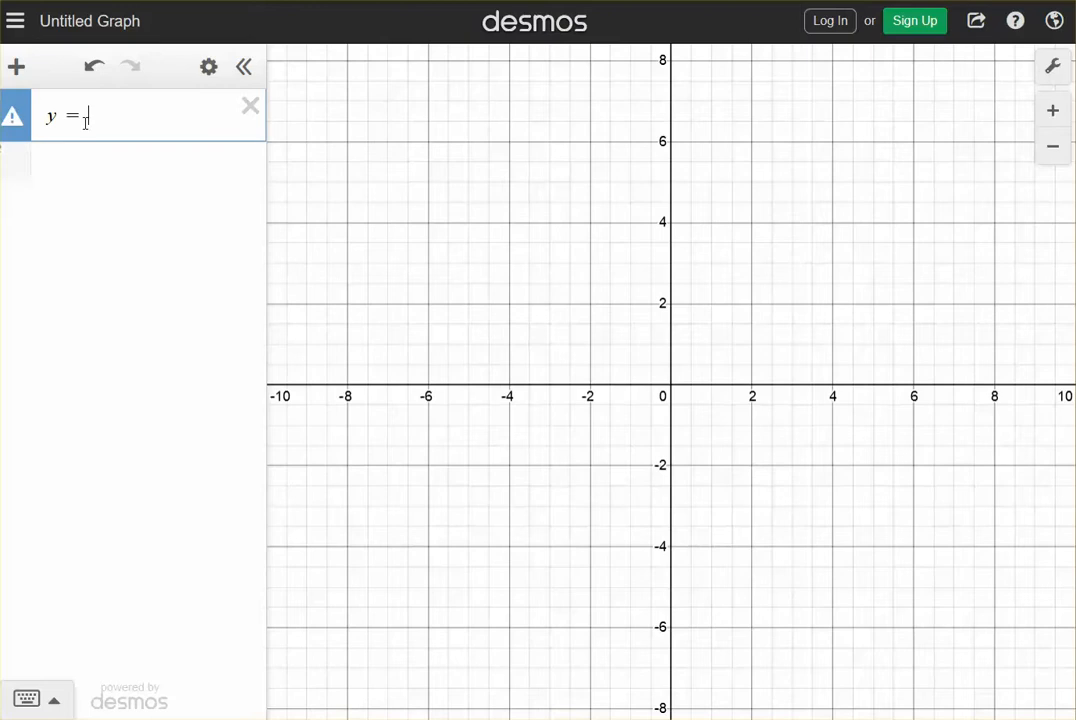
{"action": "type", "text": " 3x + 4"}
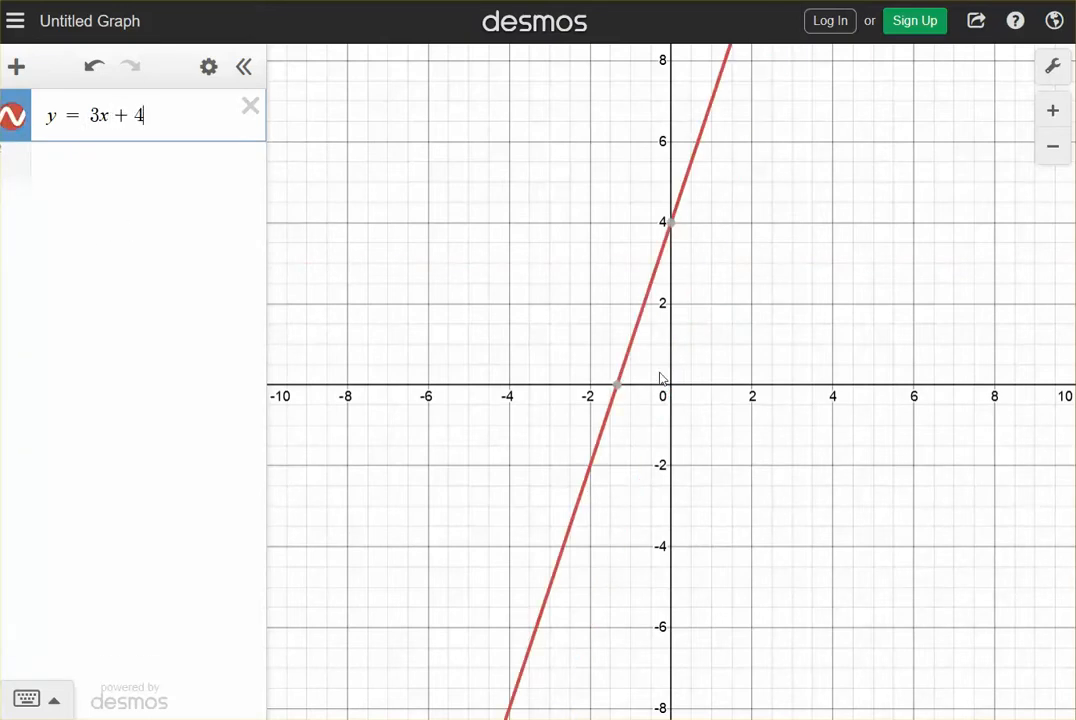
{"action": "left_click", "coordinate": [672, 225]}
{"action": "left_click", "coordinate": [617, 386]}
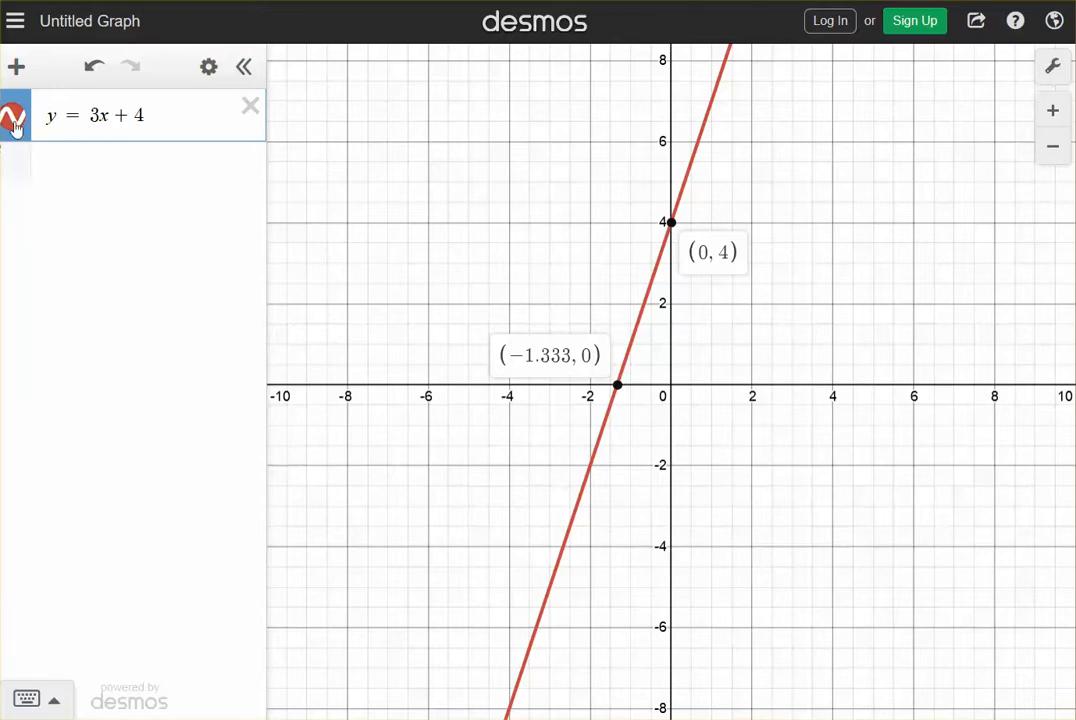
- Convert the equation y = 3x + 4 to a table of values and change its first x value to -4
{"action": "left_click", "coordinate": [208, 66]}
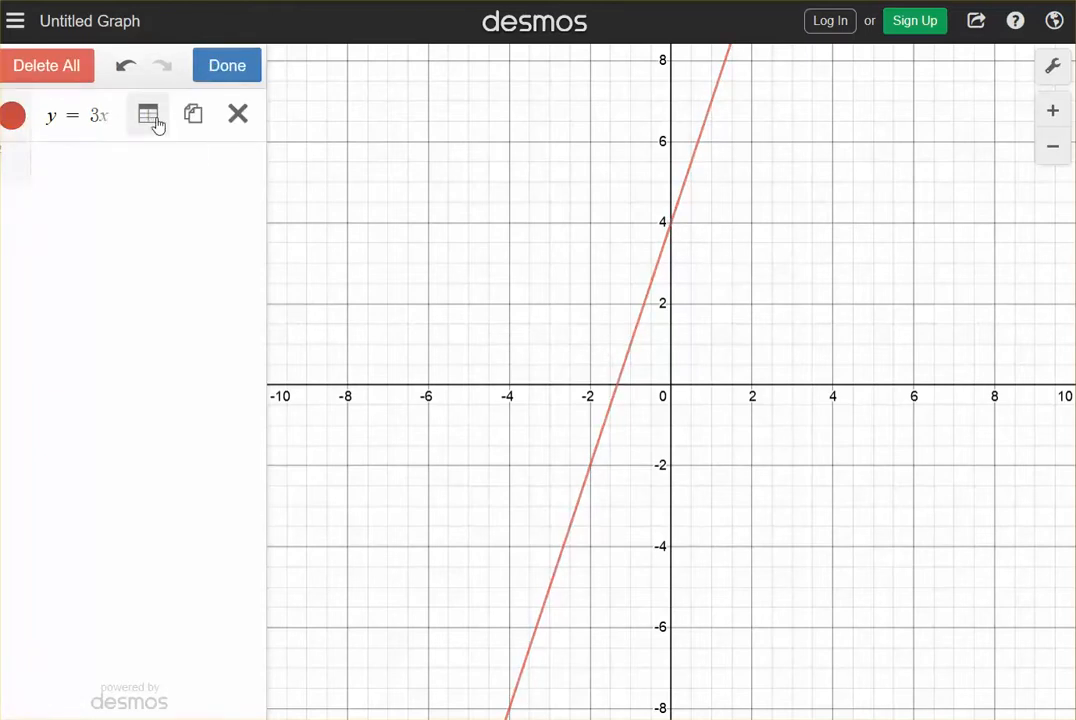
{"action": "left_click", "coordinate": [148, 116]}
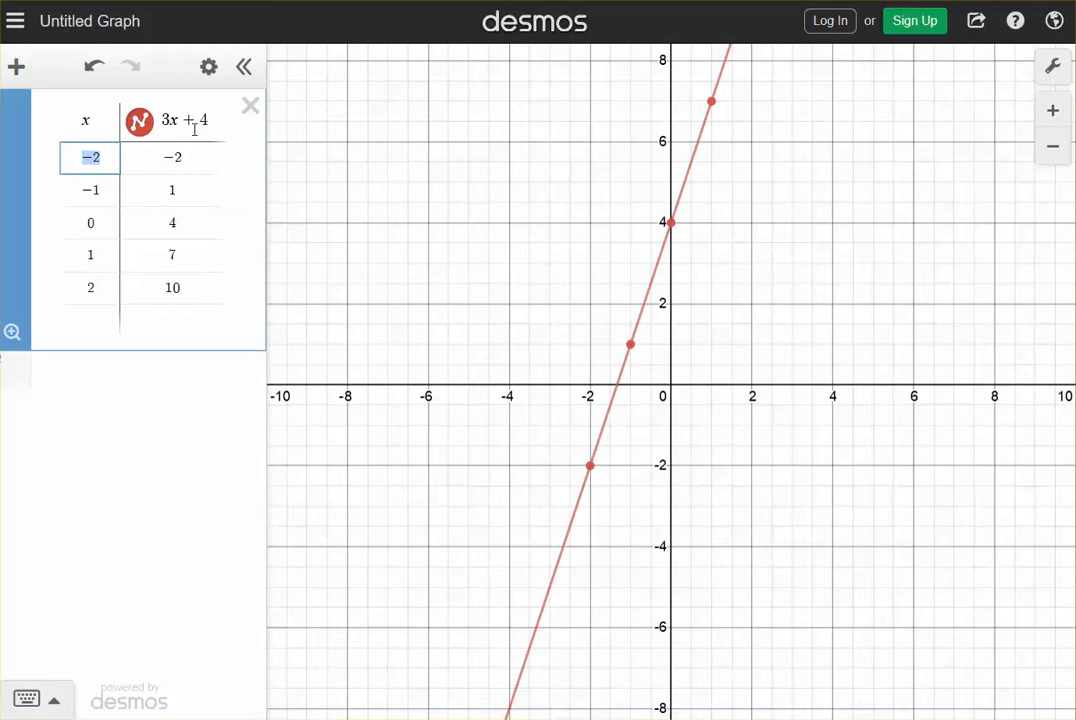
{"action": "left_click", "coordinate": [95, 157]}
{"action": "scroll", "coordinate": [494, 492], "scroll_direction": "down", "scroll_amount": 1}
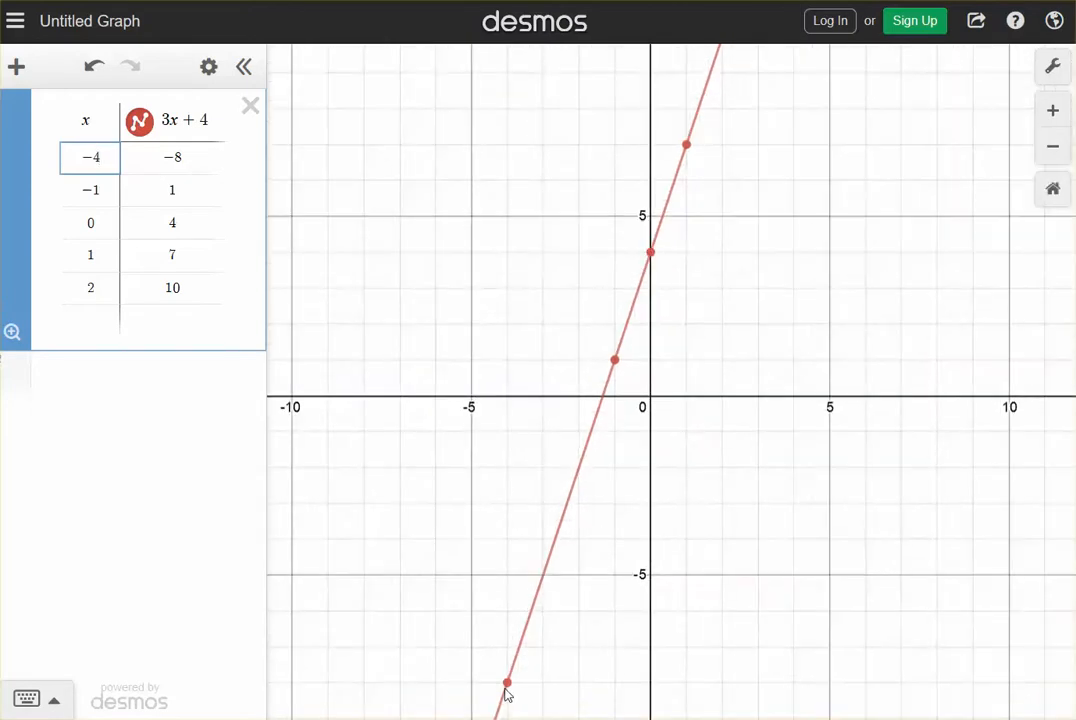
{"action": "scroll", "coordinate": [817, 151], "scroll_direction": "up", "scroll_amount": 2}
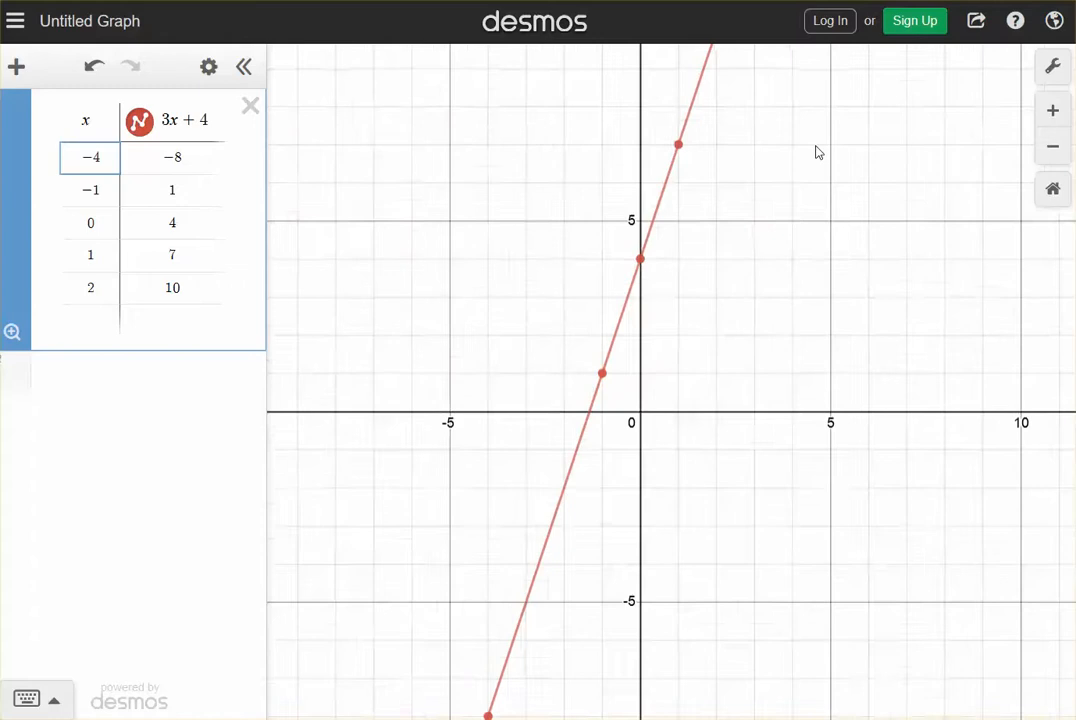
{"action": "left_click", "coordinate": [515, 272]}
{"action": "left_click_drag", "start_coordinate": [515, 272], "coordinate": [569, 271]}
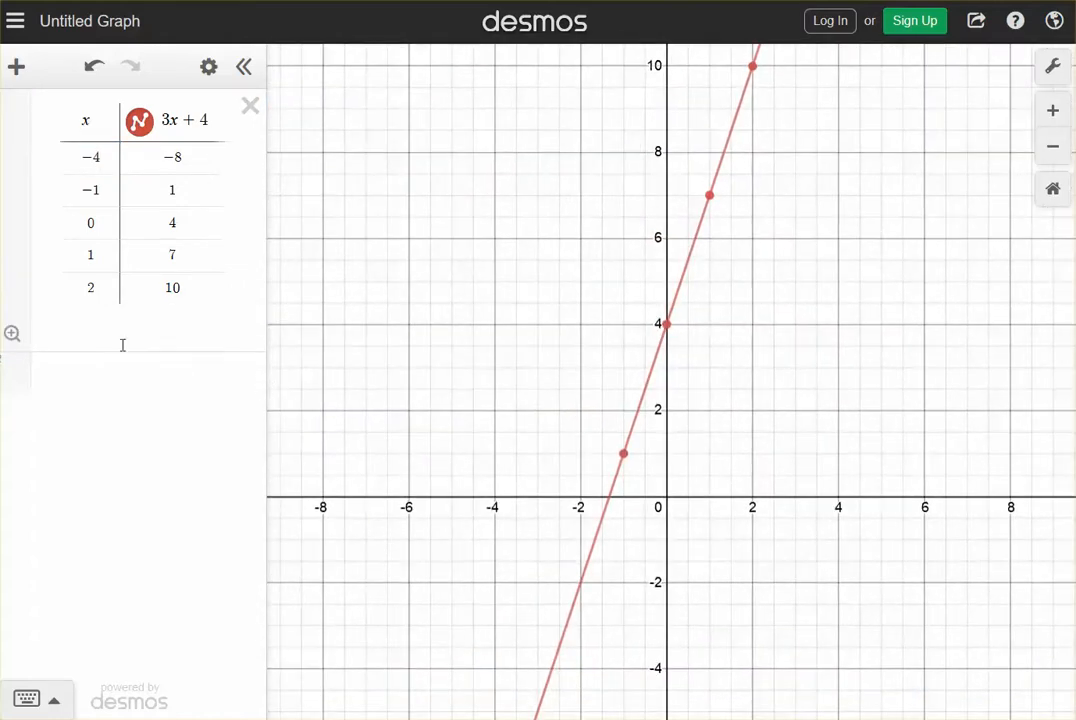
- Add a second expression below the table, graphing the parabola y = x^2 + 4x + 13
{"action": "left_click", "coordinate": [80, 378]}
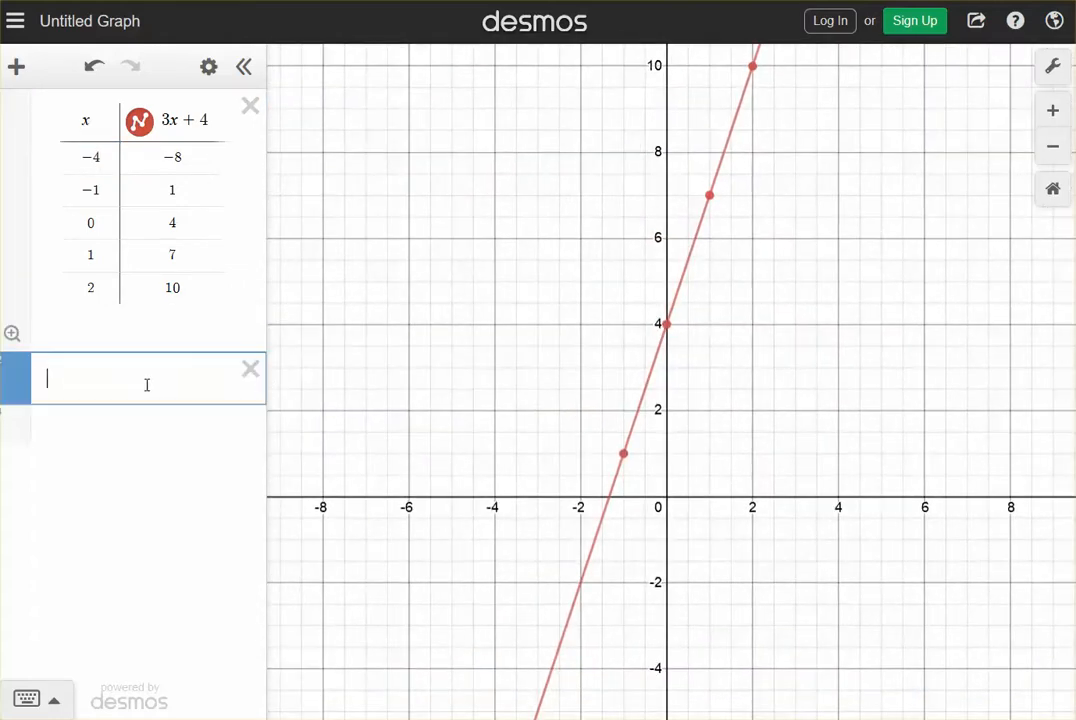
{"action": "type", "text": "y = X62"}
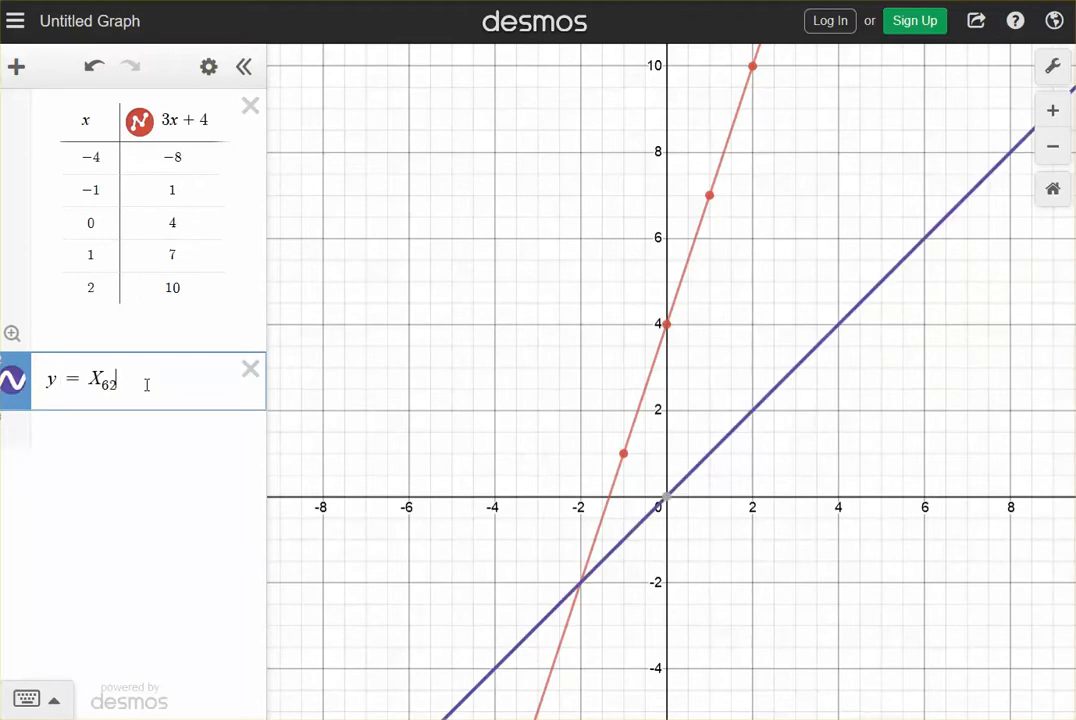
{"action": "key", "text": "BackSpace"}
{"action": "key", "text": "BackSpace"}
{"action": "type", "text": "^2"}
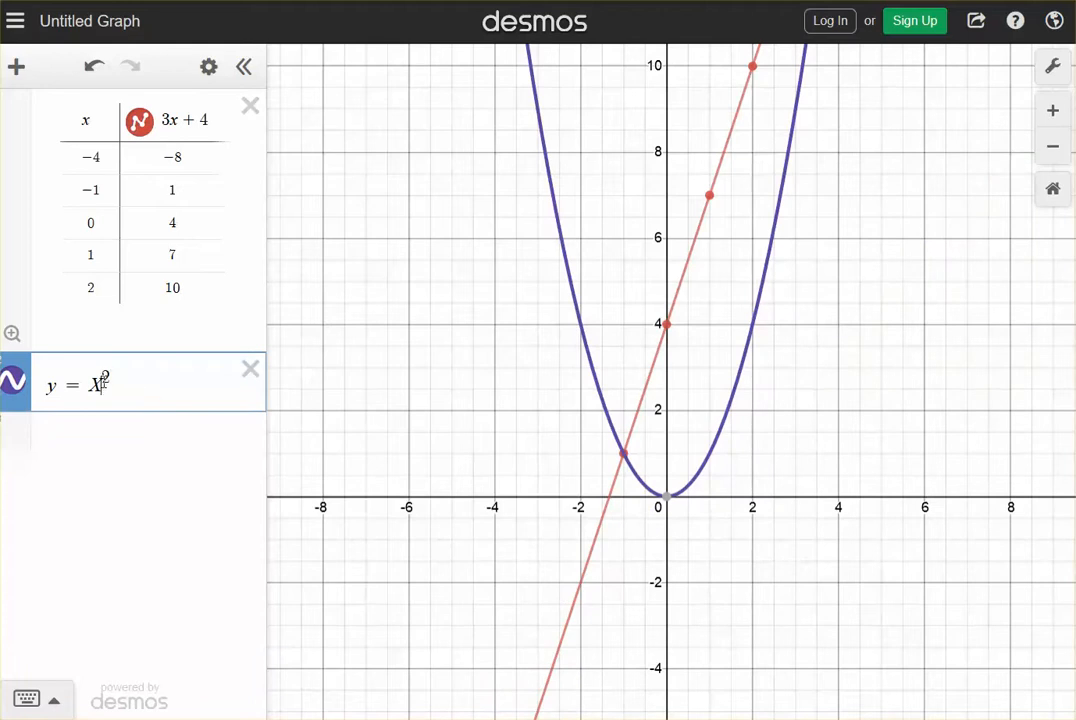
{"action": "key", "text": "BackSpace"}
{"action": "type", "text": "x+4x"}
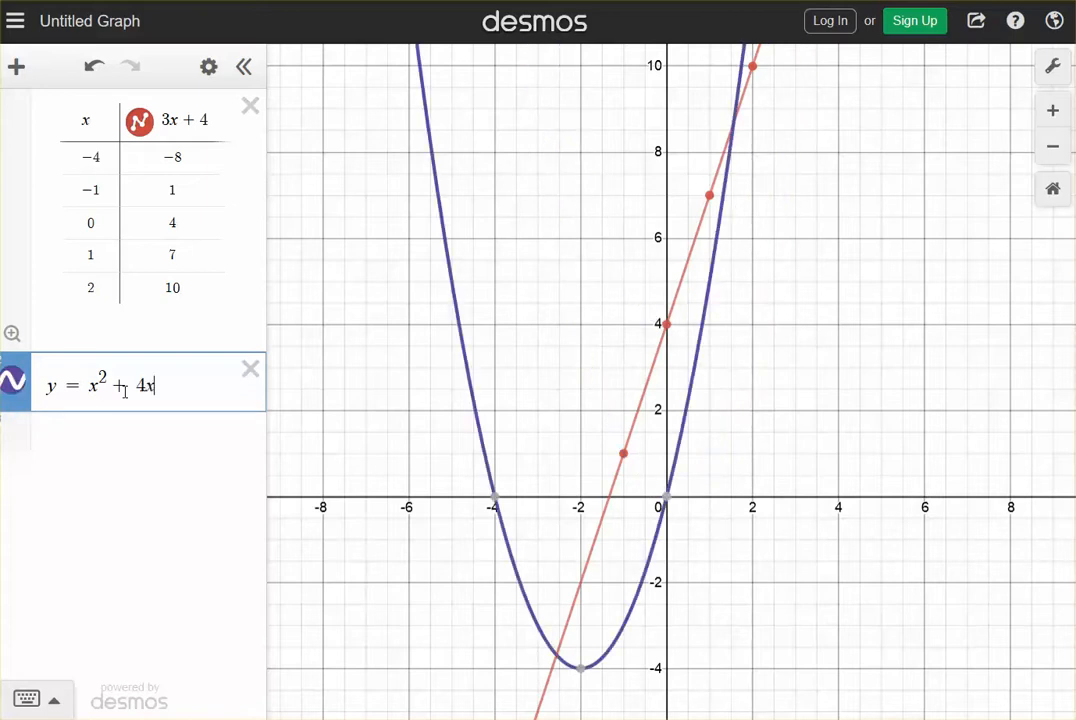
{"action": "type", "text": "13"}
{"action": "key", "text": "BackSpace"}
{"action": "key", "text": "BackSpace"}
{"action": "type", "text": "+13"}
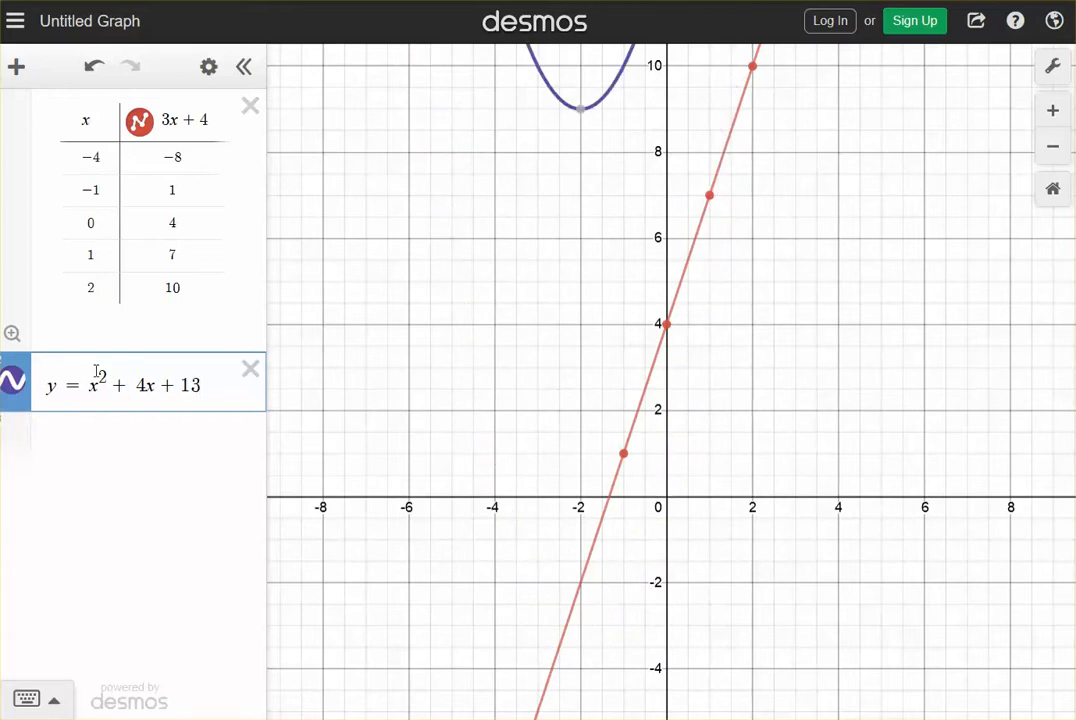
- Show the on-screen keypad and hide the line and points of the 3x + 4 table
{"action": "left_click", "coordinate": [27, 698]}
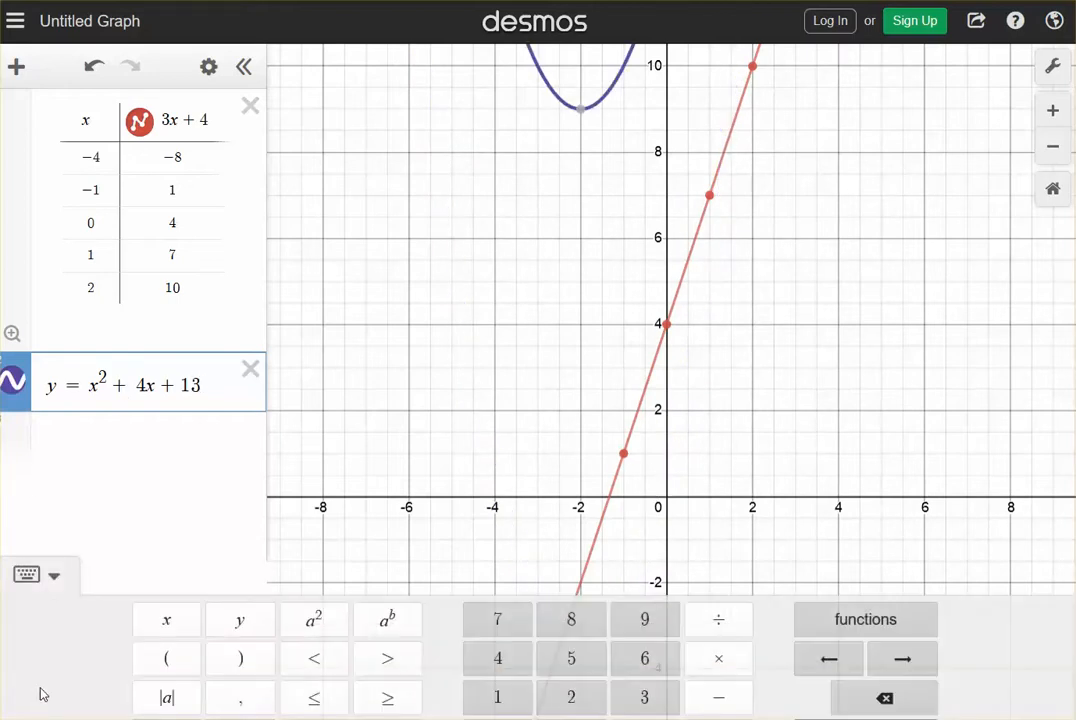
{"action": "left_click", "coordinate": [101, 395]}
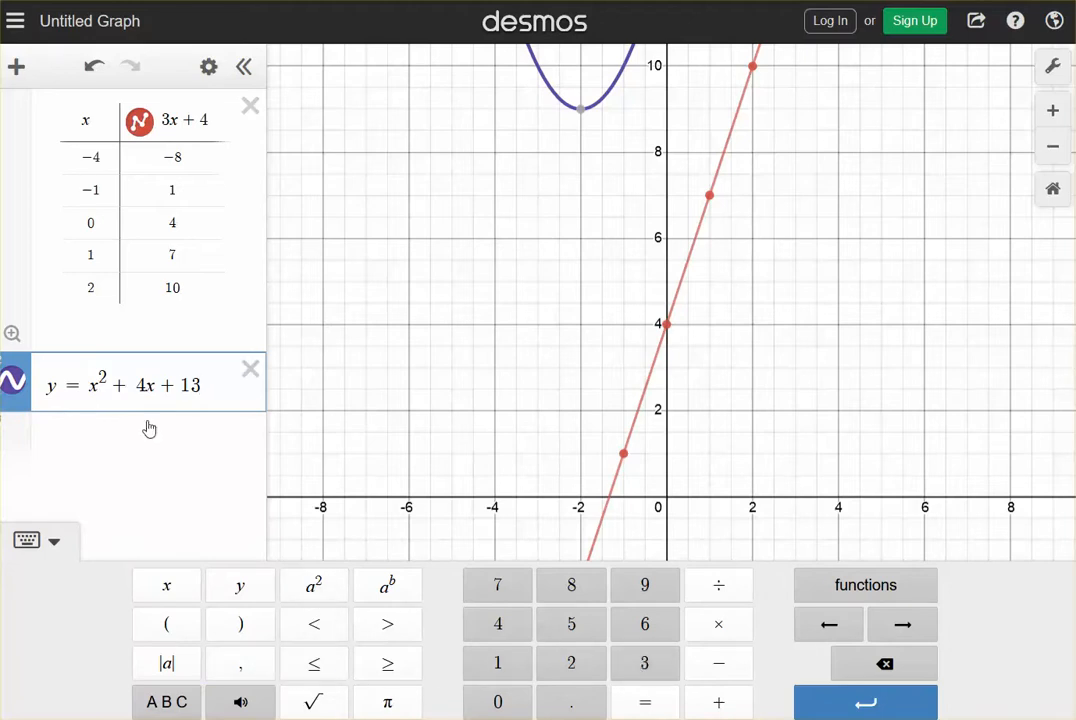
{"action": "left_click", "coordinate": [143, 121]}
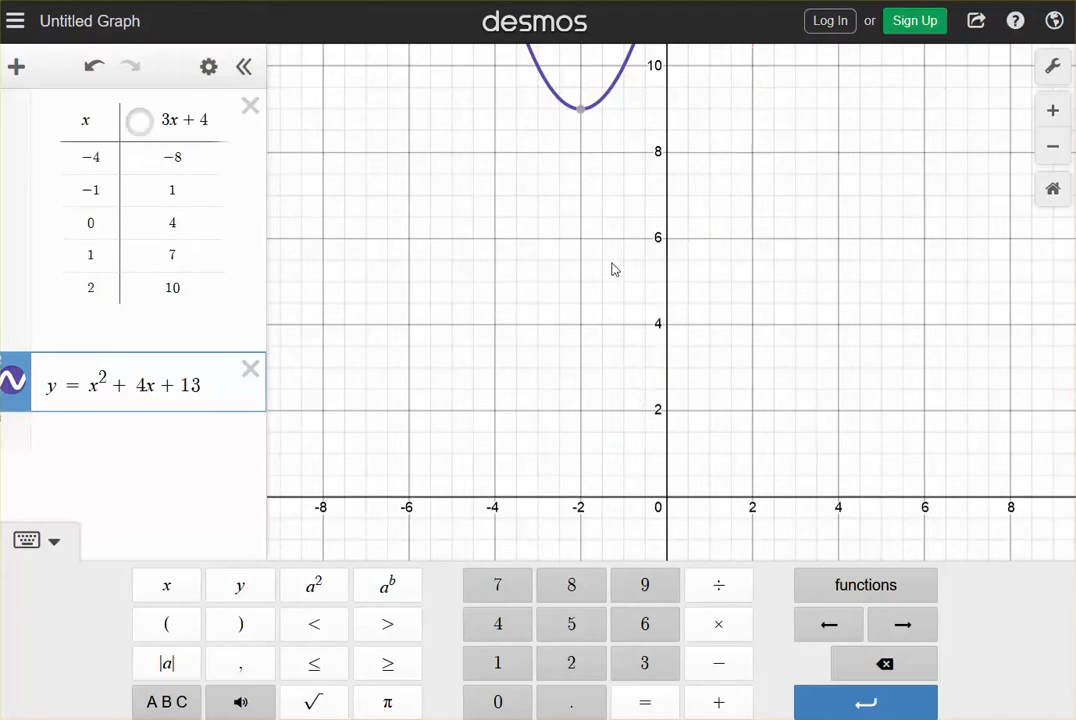
- Set the upper limit of the y-axis to 30 in the graph settings
{"action": "left_click", "coordinate": [597, 350]}
{"action": "left_click_drag", "start_coordinate": [597, 350], "coordinate": [588, 413]}
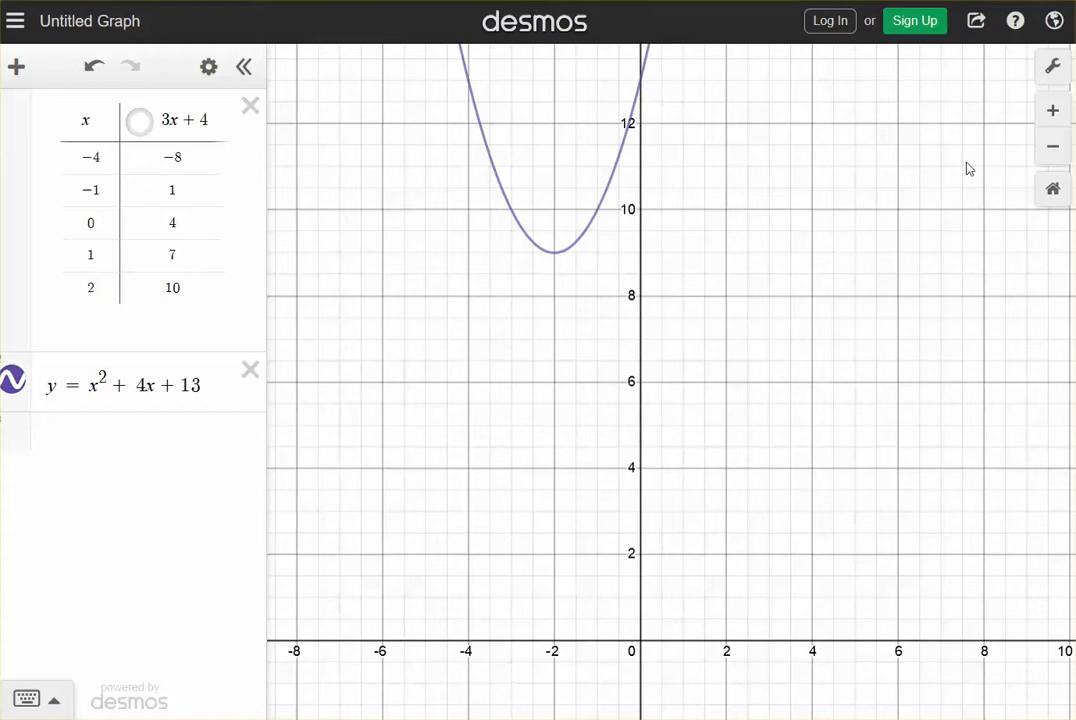
{"action": "left_click", "coordinate": [1055, 70]}
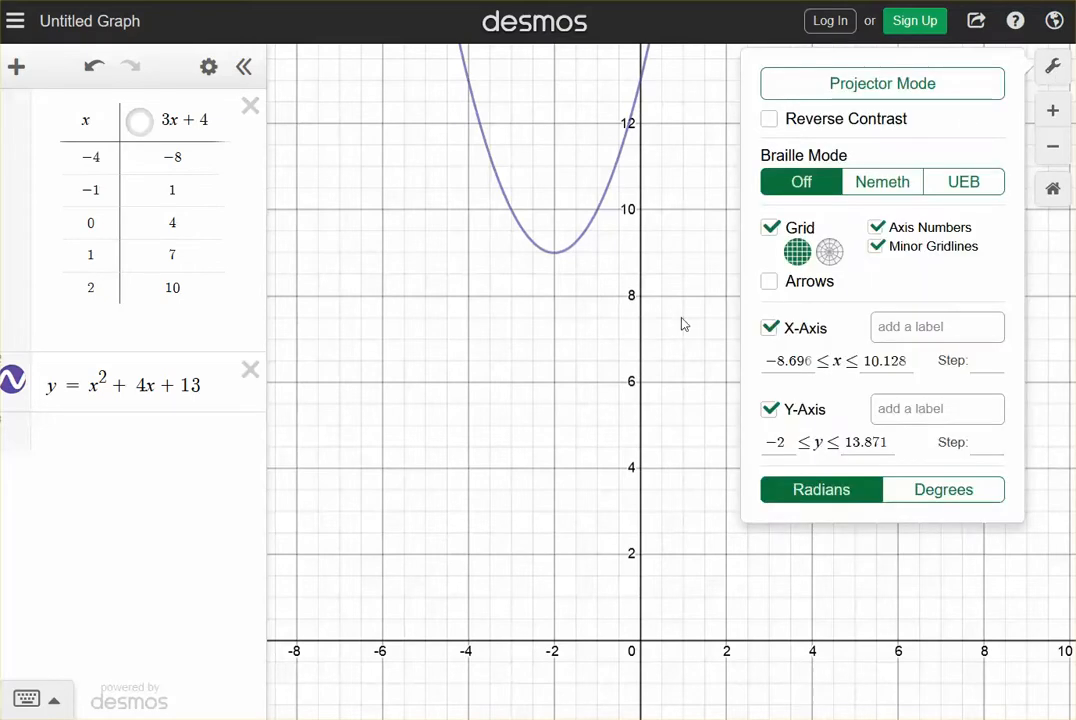
{"action": "left_click_drag", "start_coordinate": [847, 442], "coordinate": [892, 442]}
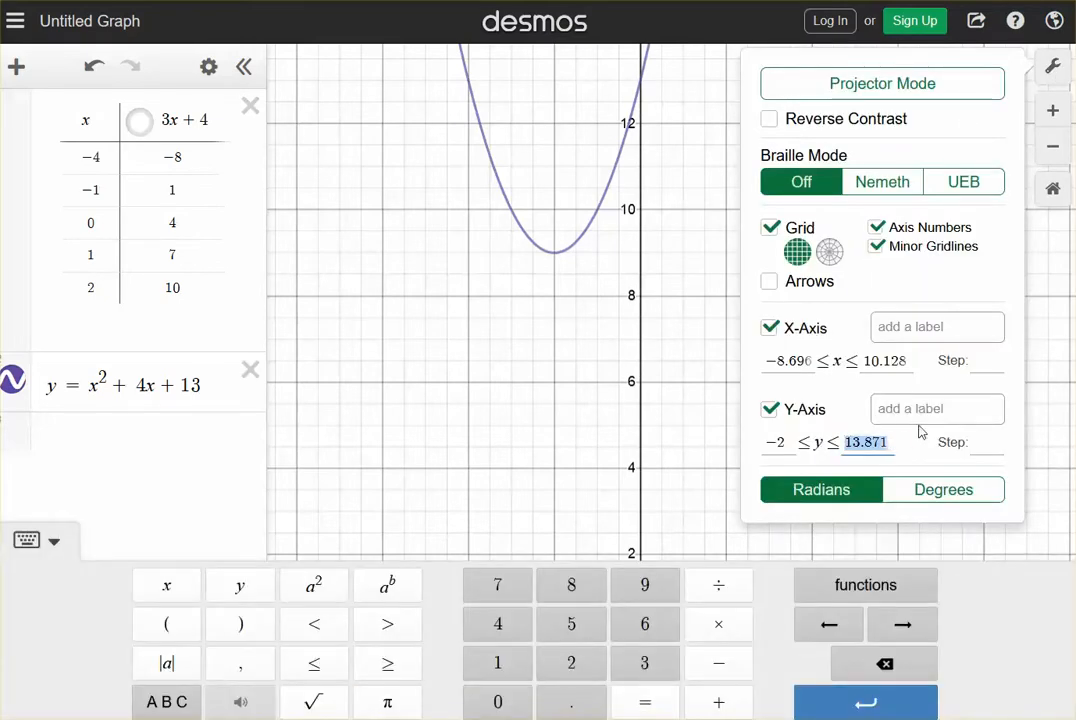
{"action": "type", "text": "30"}
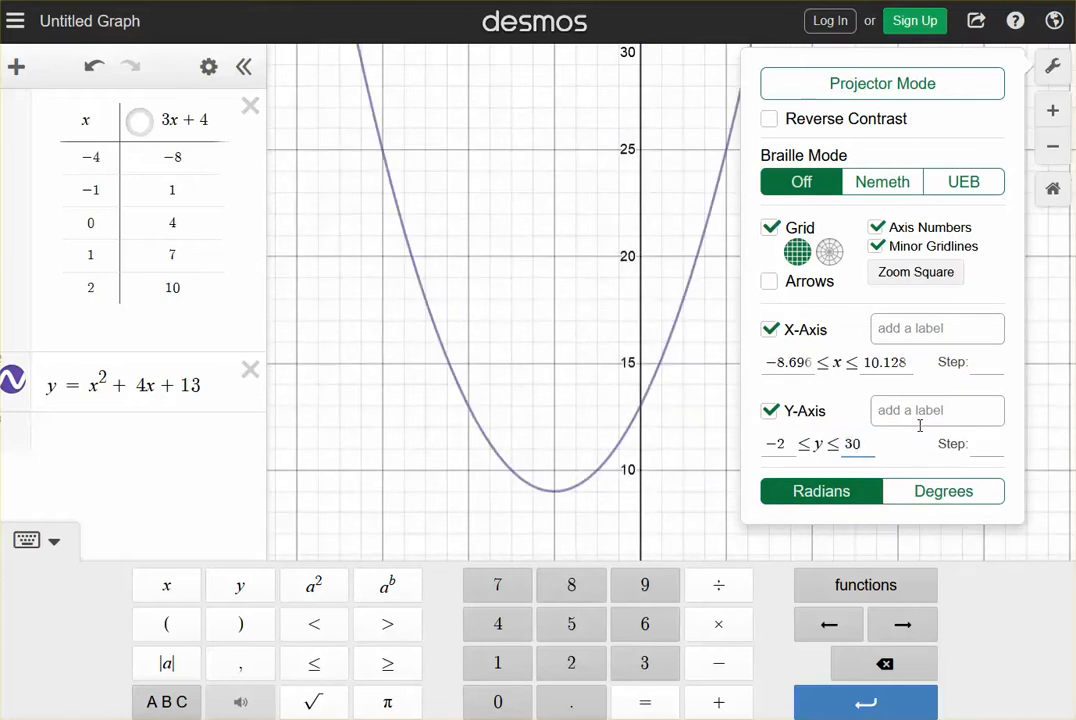
{"action": "left_click", "coordinate": [343, 466]}
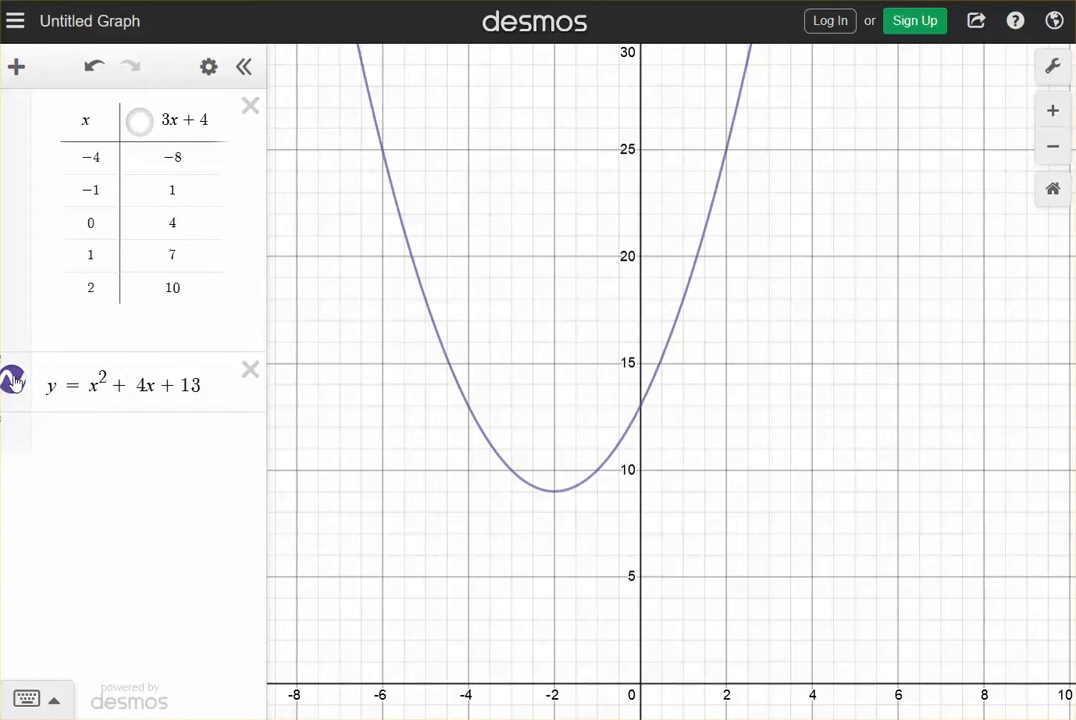
- Convert the equation y = x^2 + 4x + 13 to a table of values
{"action": "left_click", "coordinate": [209, 68]}
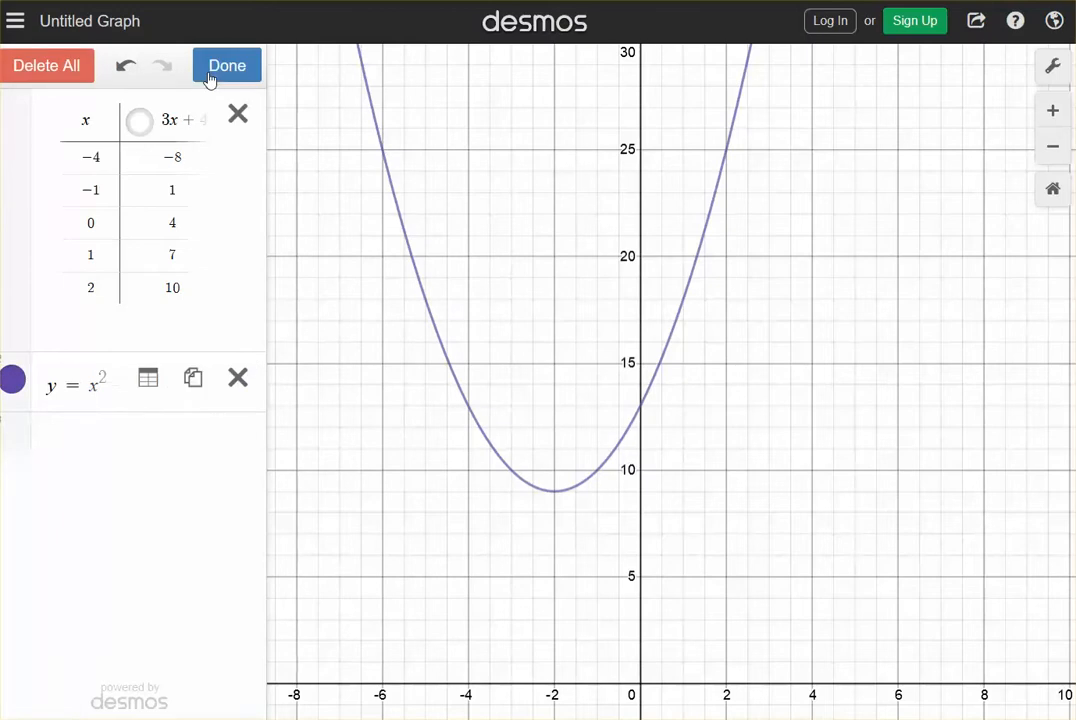
{"action": "left_click", "coordinate": [147, 382]}
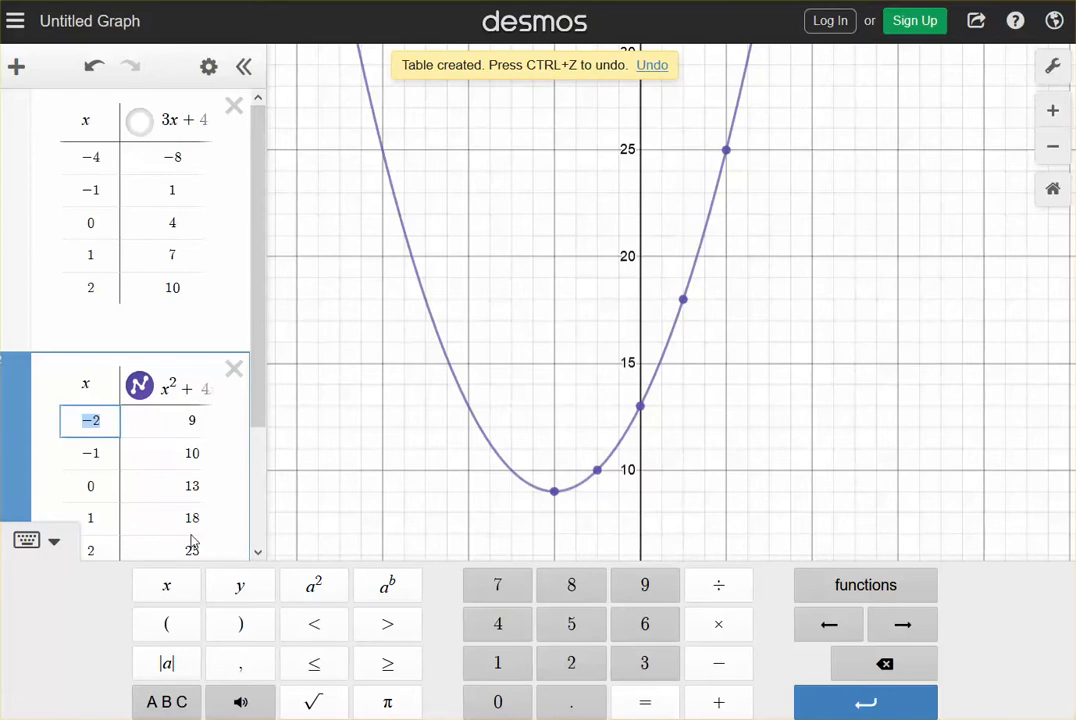
{"action": "scroll", "coordinate": [220, 510], "scroll_direction": "down", "scroll_amount": 2}
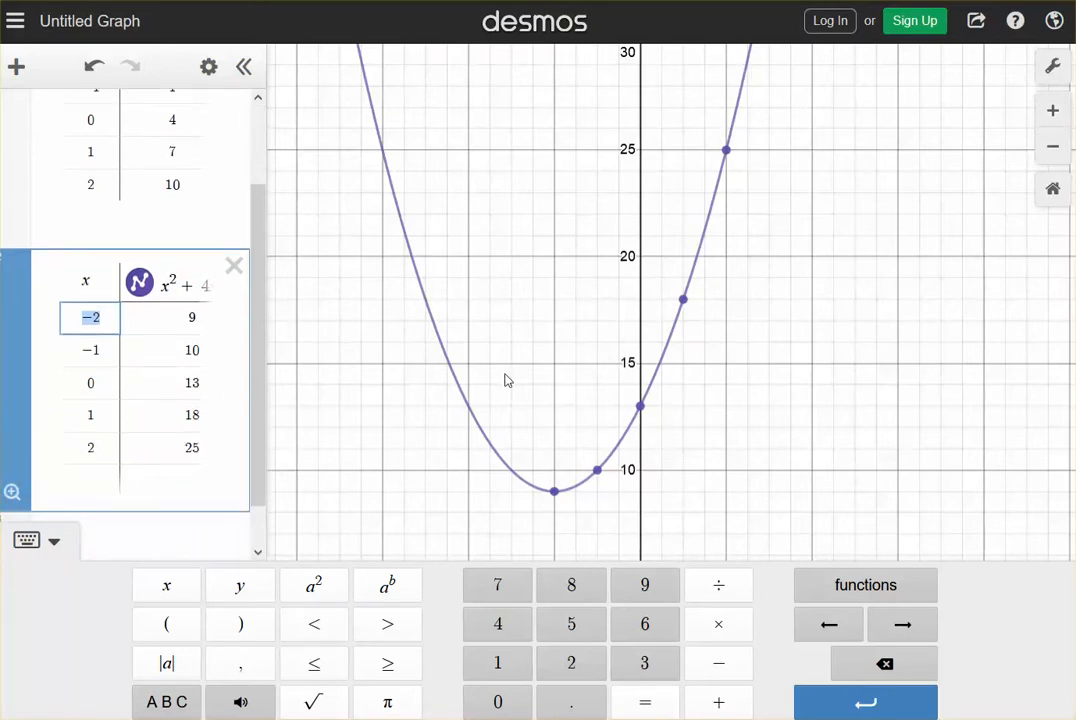
{"action": "mouse_move", "coordinate": [555, 500]}
- Replace the x values in the parabola's table with 4, 0, -2, -4 and -8, from the first row down
{"action": "type", "text": "4"}
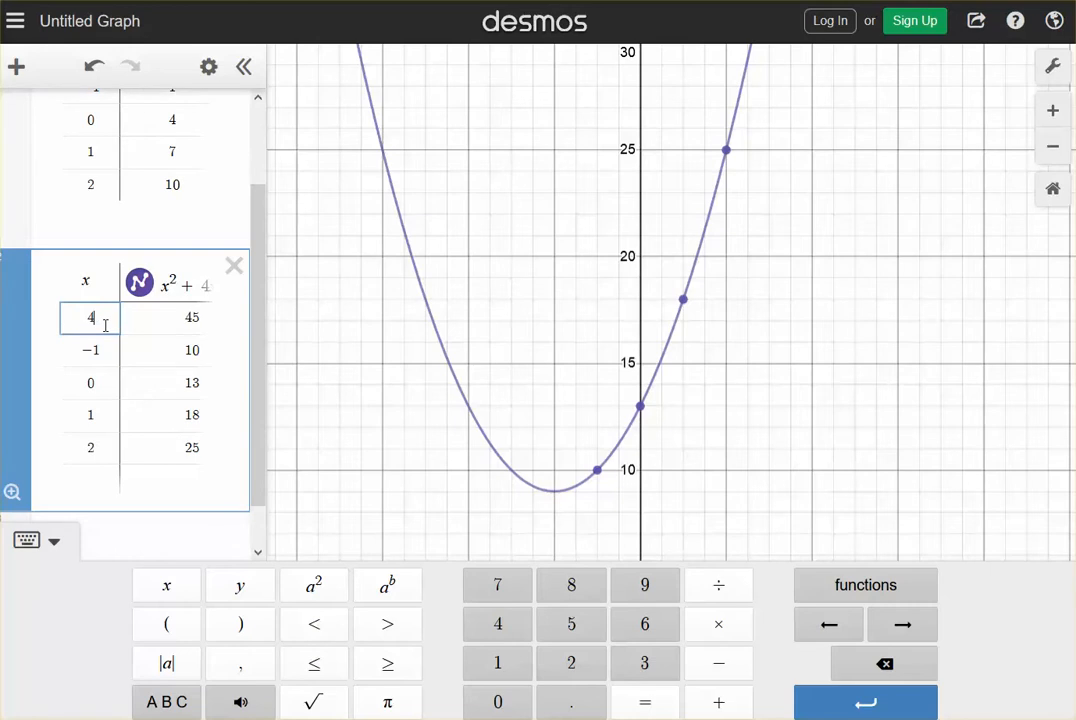
{"action": "left_click", "coordinate": [83, 351]}
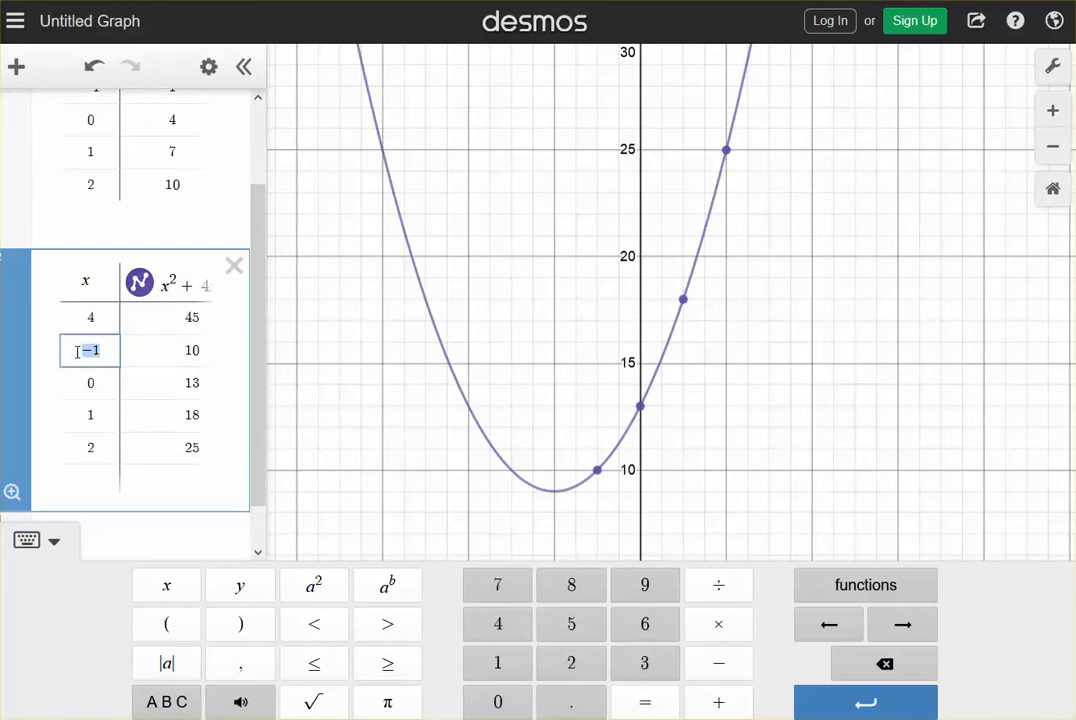
{"action": "type", "text": "0"}
{"action": "left_click", "coordinate": [71, 381]}
{"action": "type", "text": "-2"}
{"action": "left_click", "coordinate": [73, 414]}
{"action": "type", "text": "-4"}
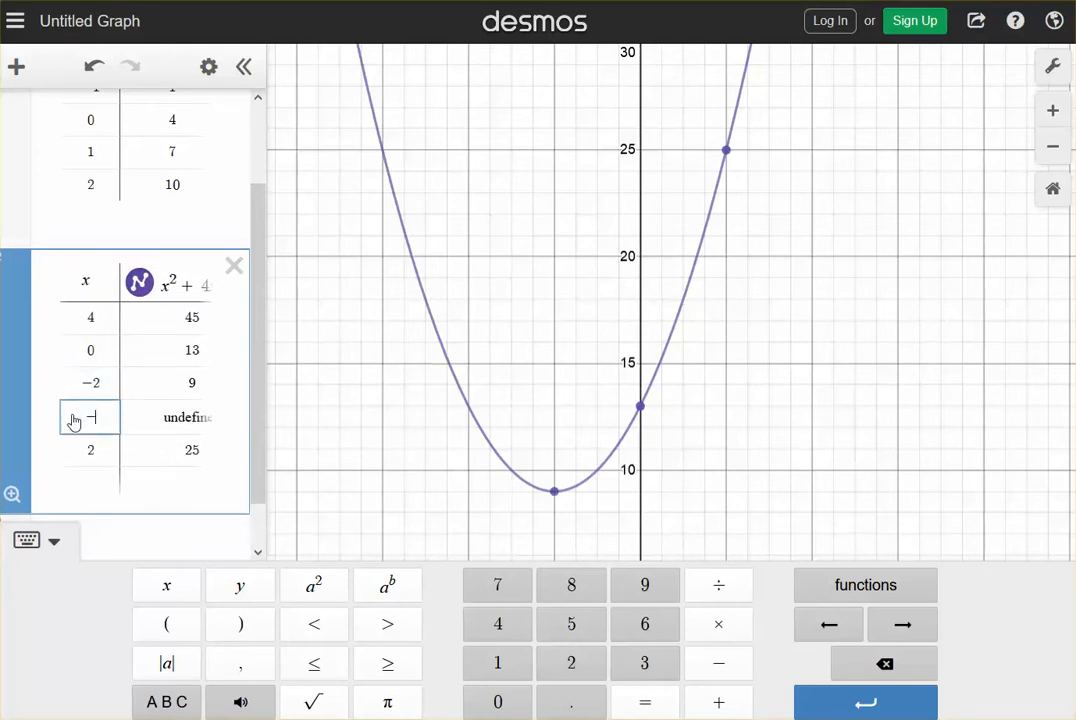
{"action": "left_click", "coordinate": [70, 449]}
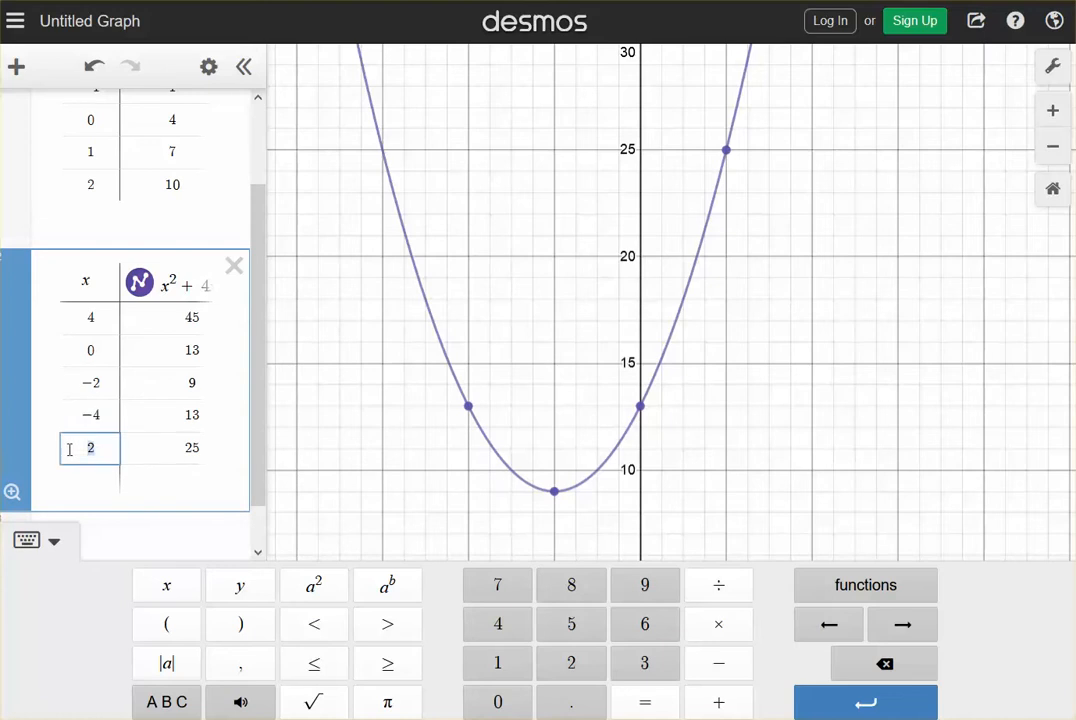
{"action": "type", "text": "-8"}
- Show the coordinates of the parabola's points at x = -4 and x = 0, and examine the outer points at x = -8 and x = 4
{"action": "mouse_move", "coordinate": [643, 421]}
{"action": "left_click", "coordinate": [469, 409]}
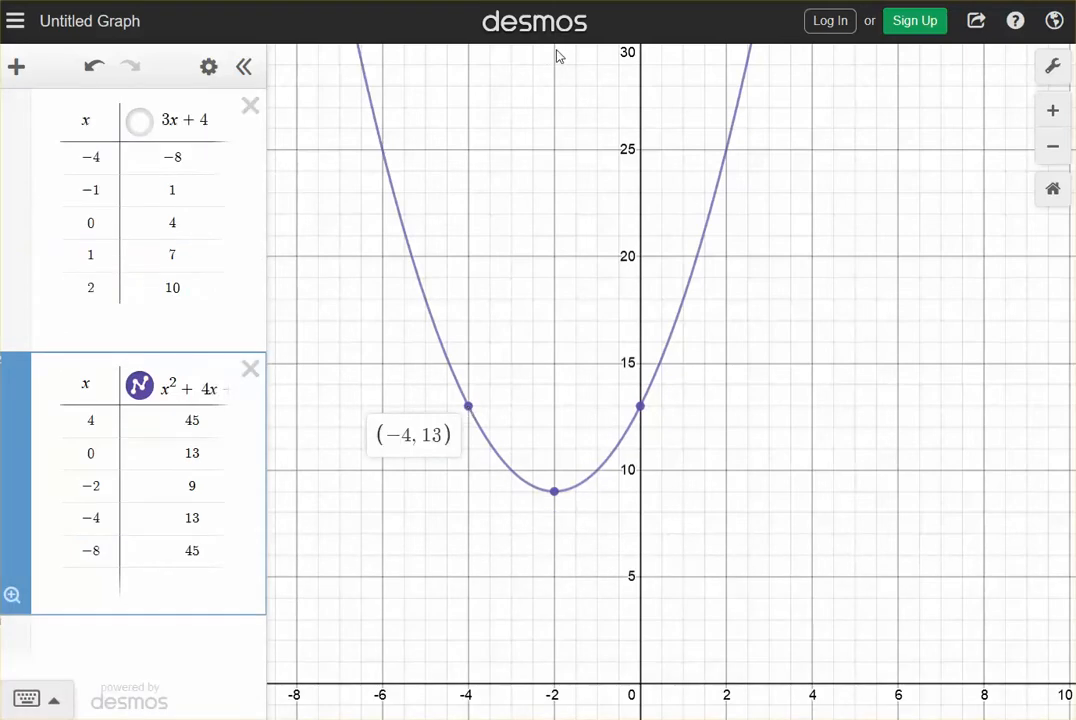
{"action": "left_click", "coordinate": [640, 408]}
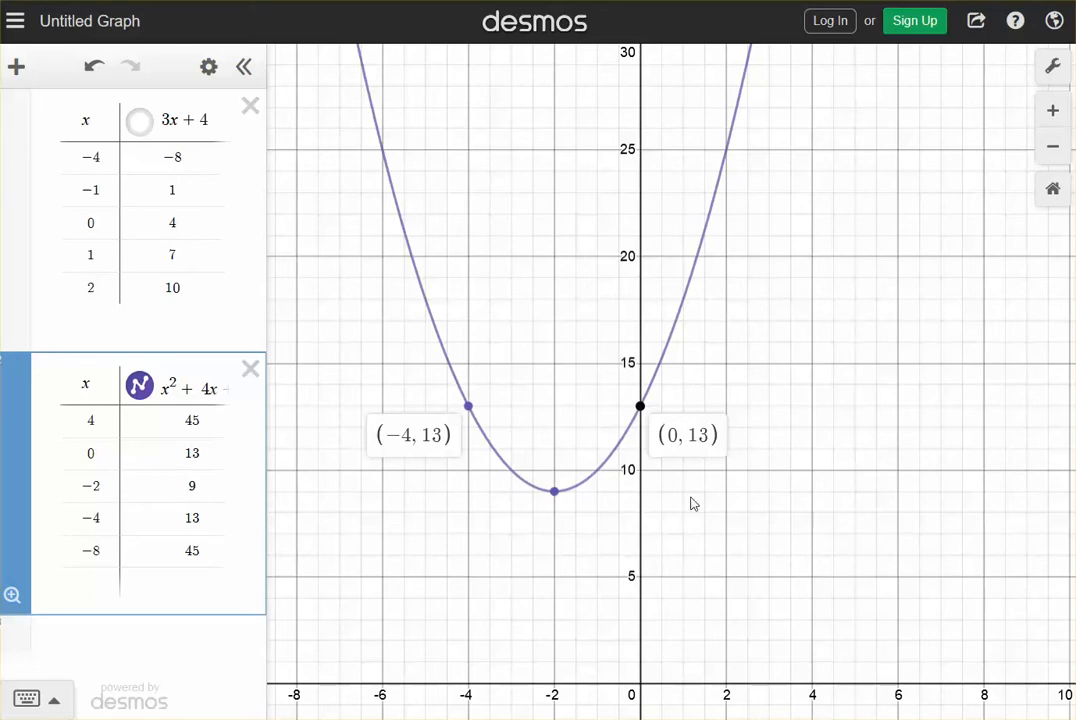
{"action": "scroll", "coordinate": [774, 396], "scroll_direction": "down", "scroll_amount": 2}
{"action": "scroll", "coordinate": [774, 396], "scroll_direction": "down", "scroll_amount": 2}
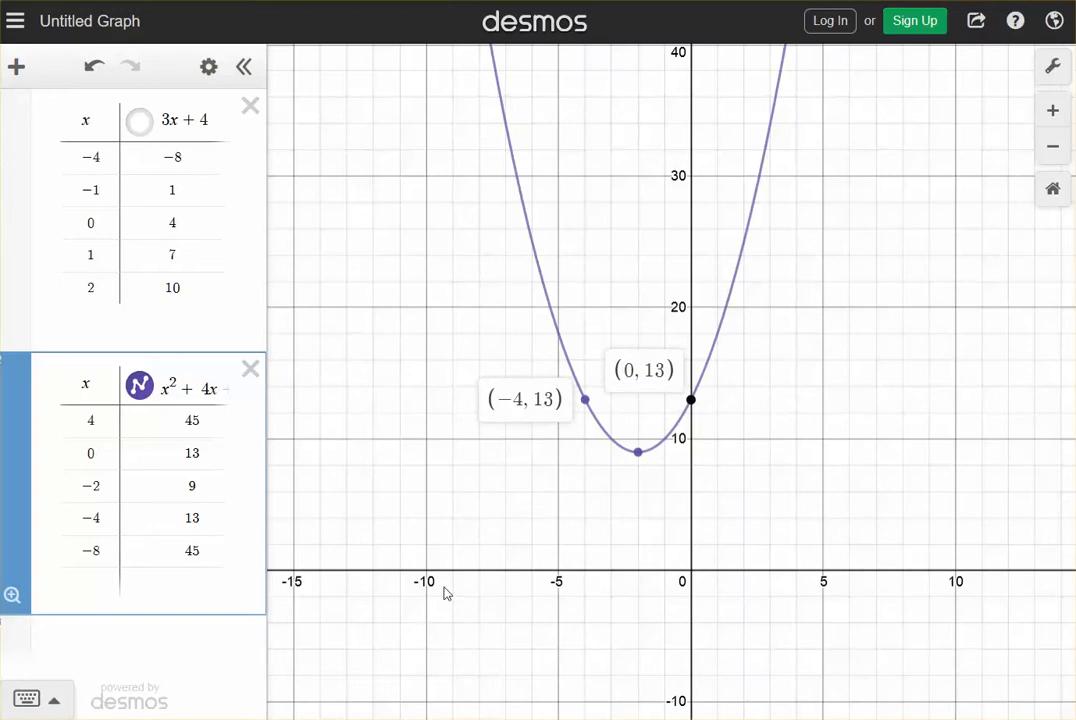
{"action": "left_click_drag", "start_coordinate": [471, 231], "coordinate": [452, 357]}
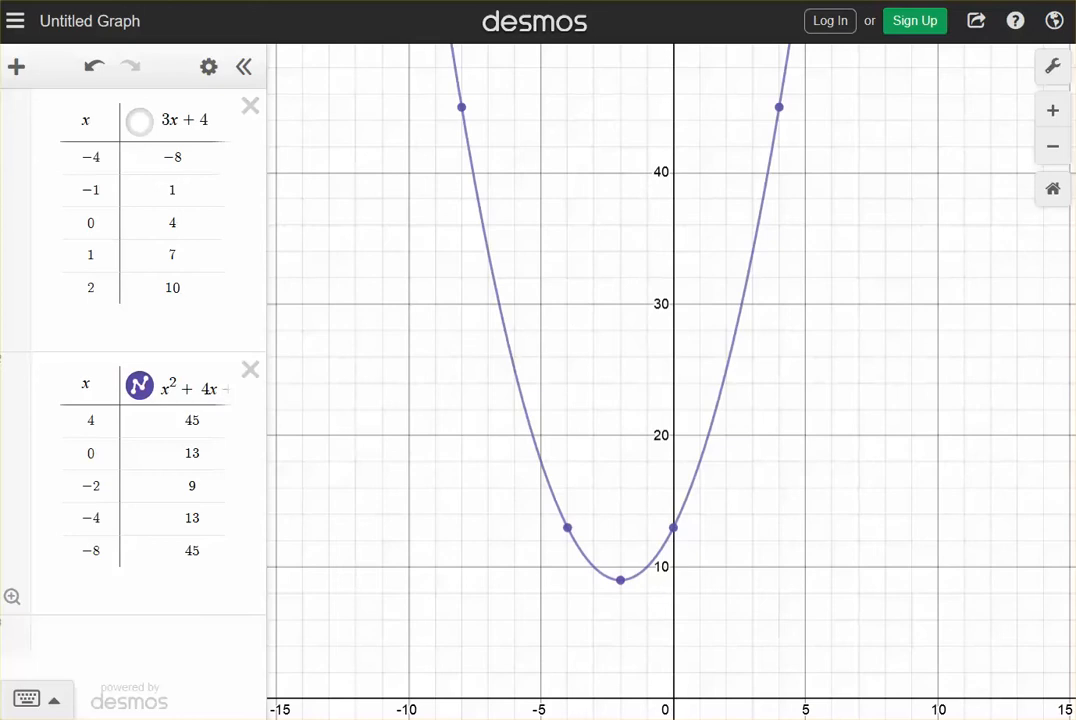
- Create a share link for the graph, copy it and close the sharing options
{"action": "left_click", "coordinate": [976, 22]}
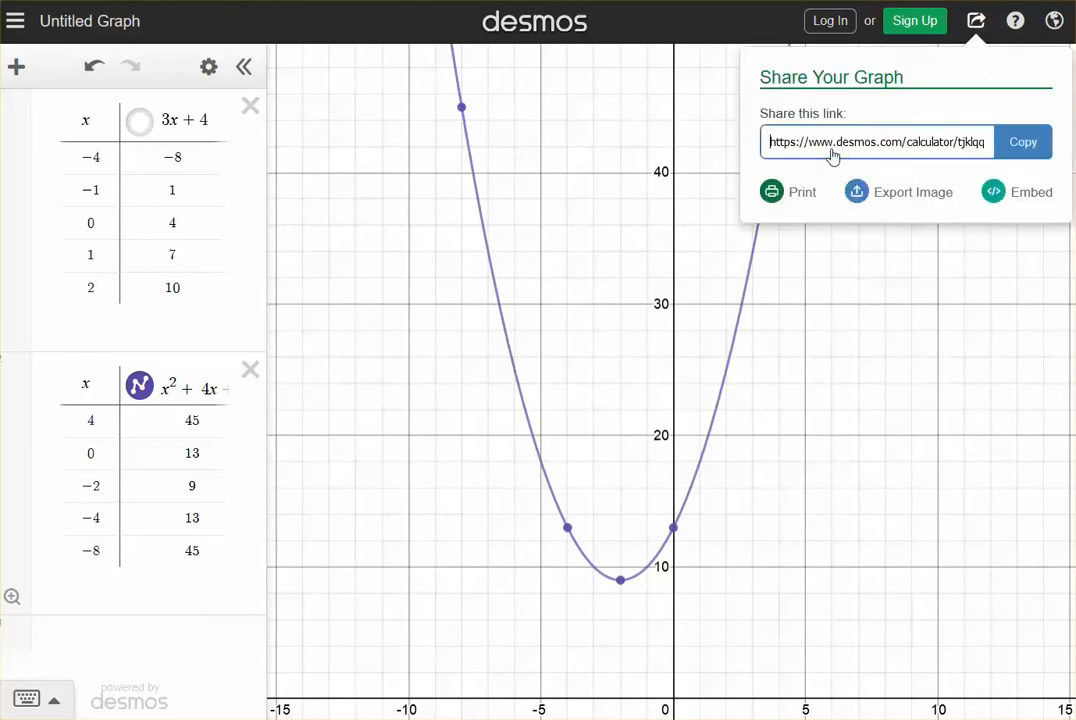
{"action": "left_click", "coordinate": [1015, 146]}
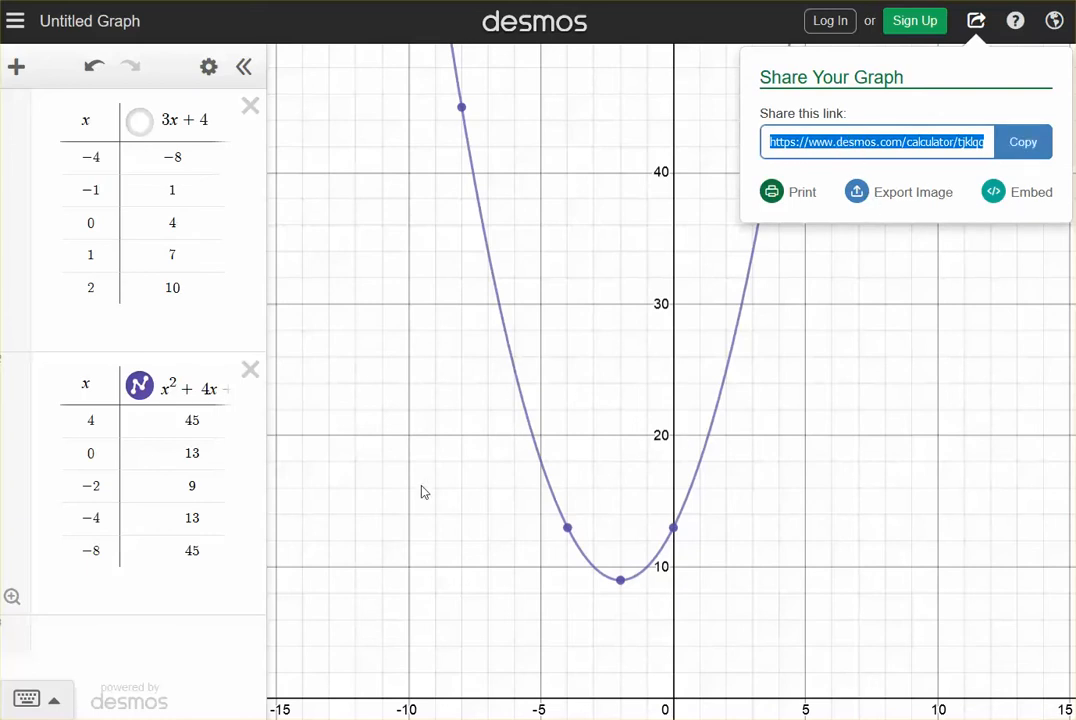
{"action": "left_click", "coordinate": [795, 490]}
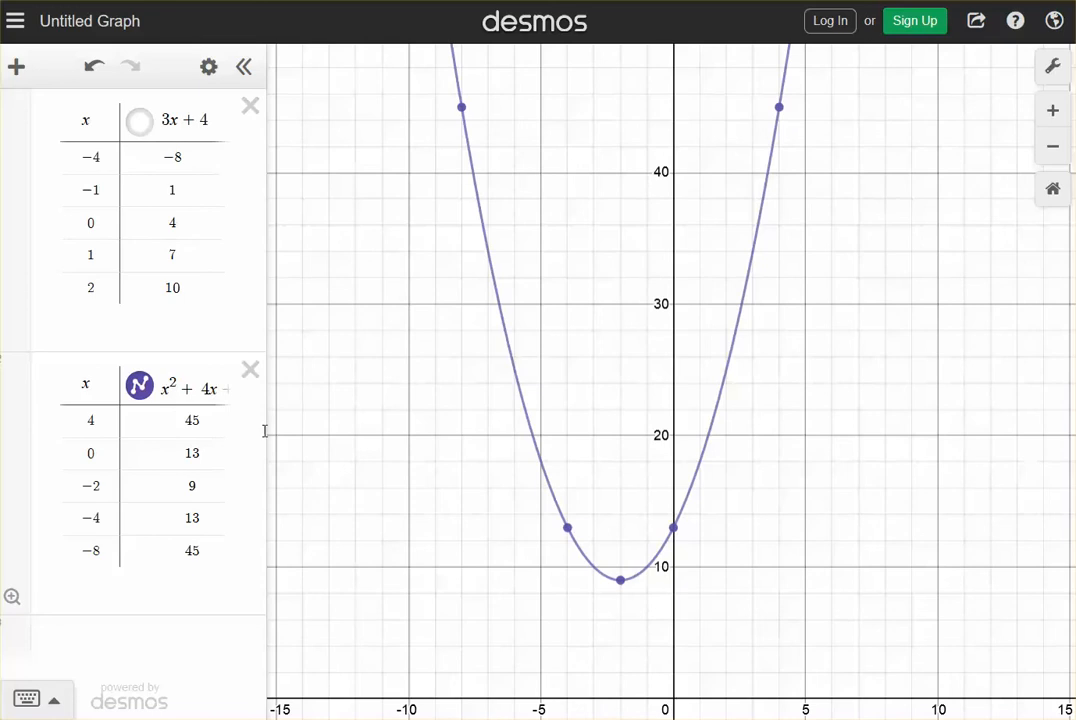
- Add the equation y = x^2 + 4x + 13 as a new expression below the parabola's table
{"action": "left_click", "coordinate": [106, 641]}
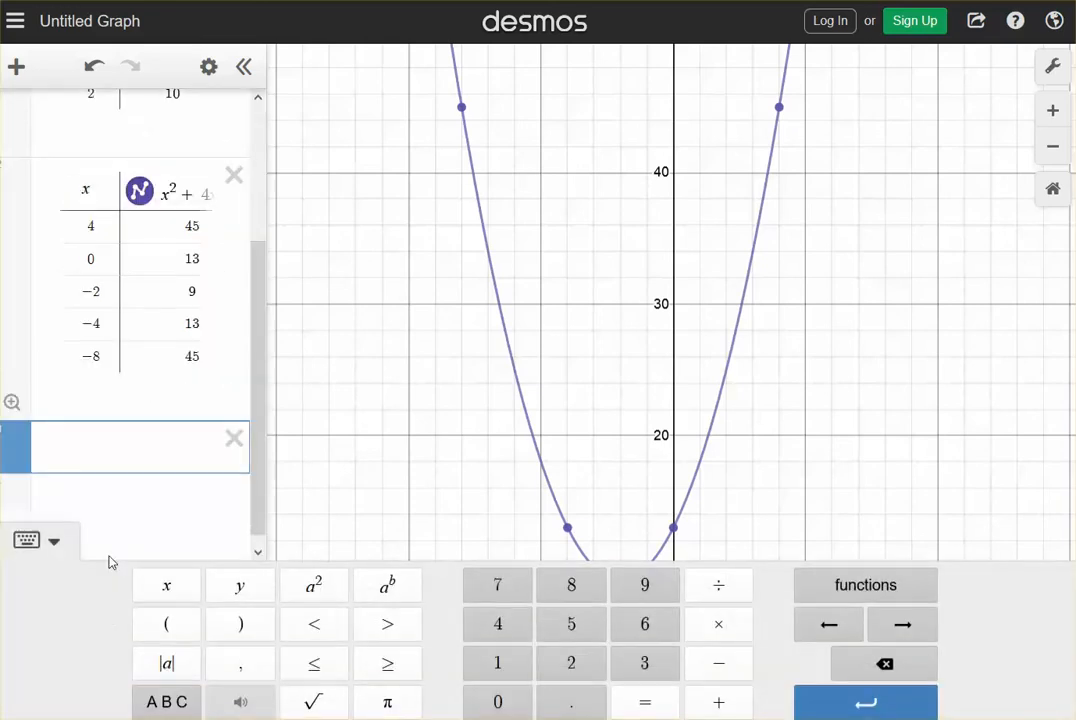
{"action": "type", "text": "y = x^2"}
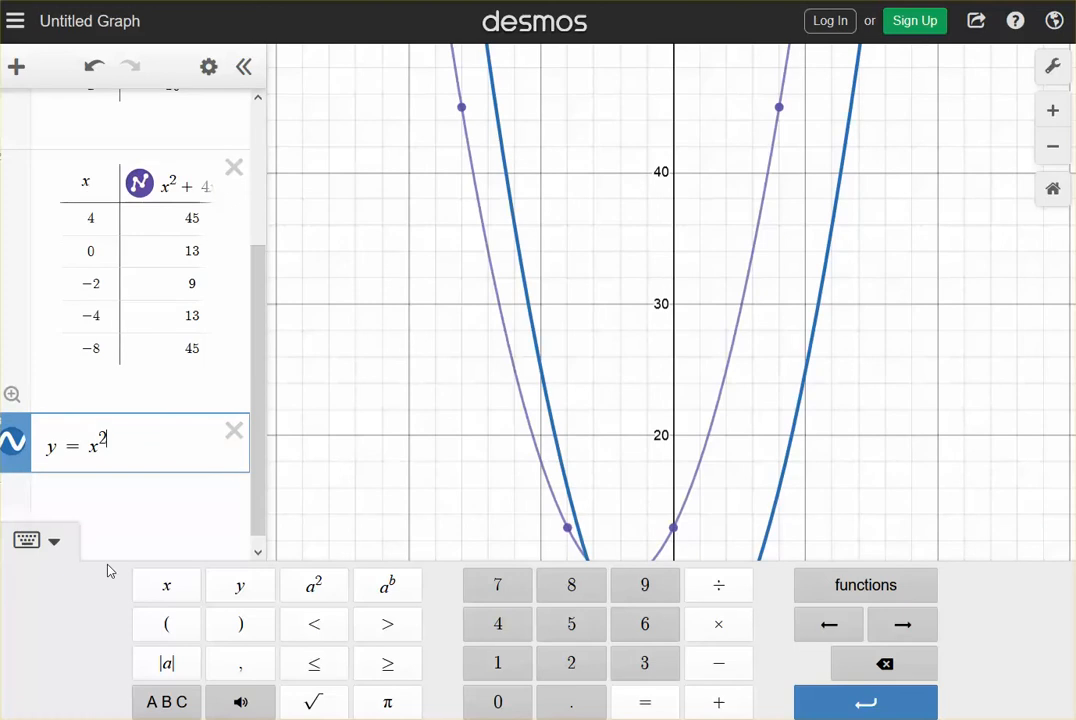
{"action": "key", "text": "Right"}
{"action": "type", "text": "+ 4x + 1"}
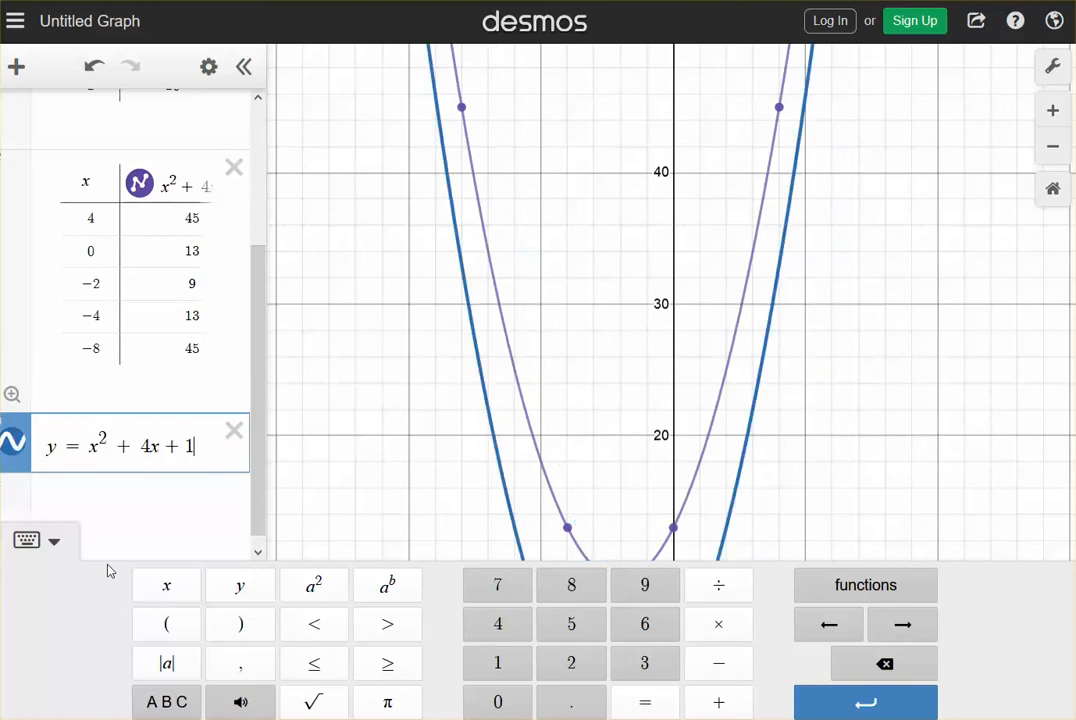
{"action": "type", "text": "3"}
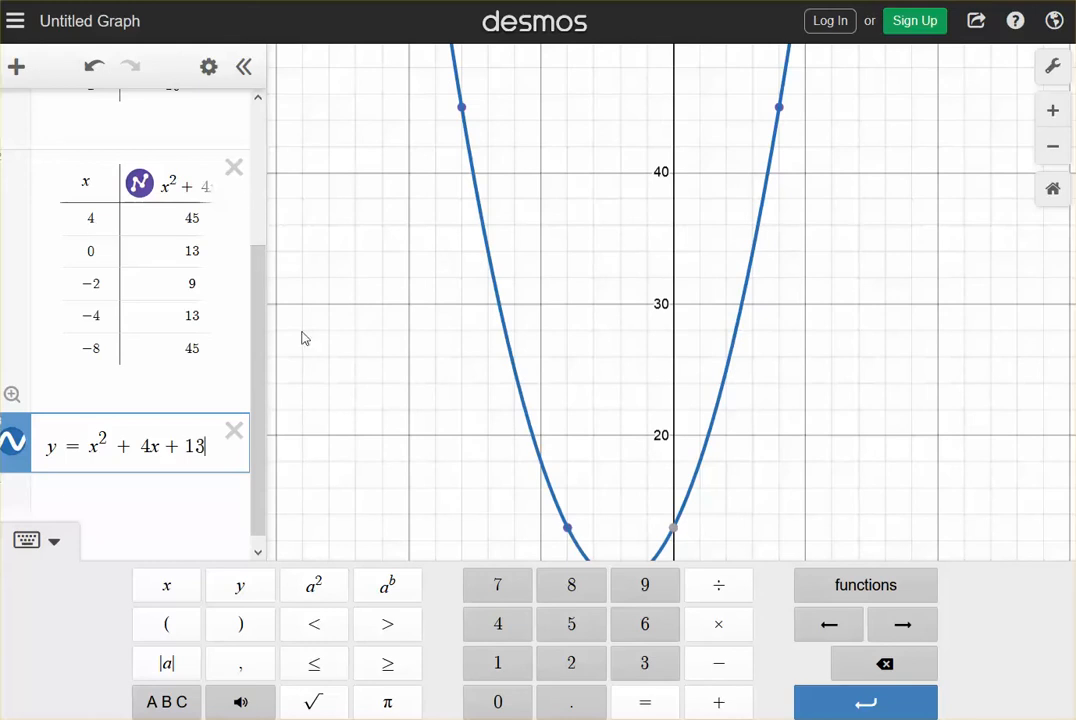
- Compare the new equation's curve with the parabola table's plot by hiding each and showing it again
{"action": "left_click", "coordinate": [13, 444]}
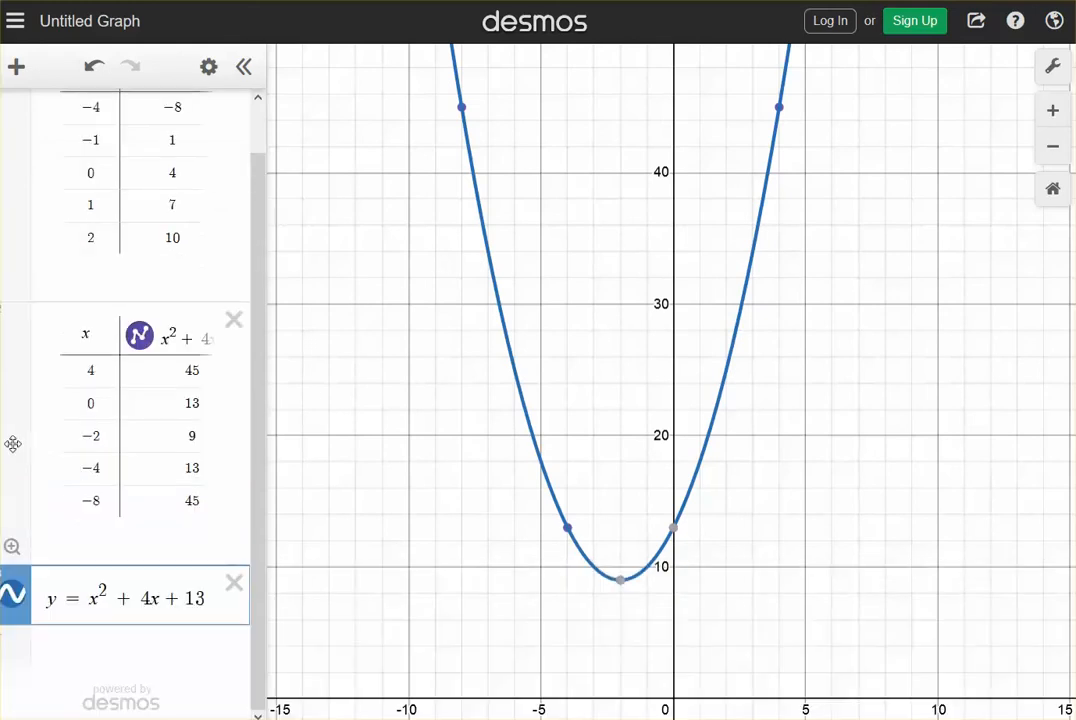
{"action": "left_click", "coordinate": [18, 600]}
{"action": "left_click", "coordinate": [18, 600]}
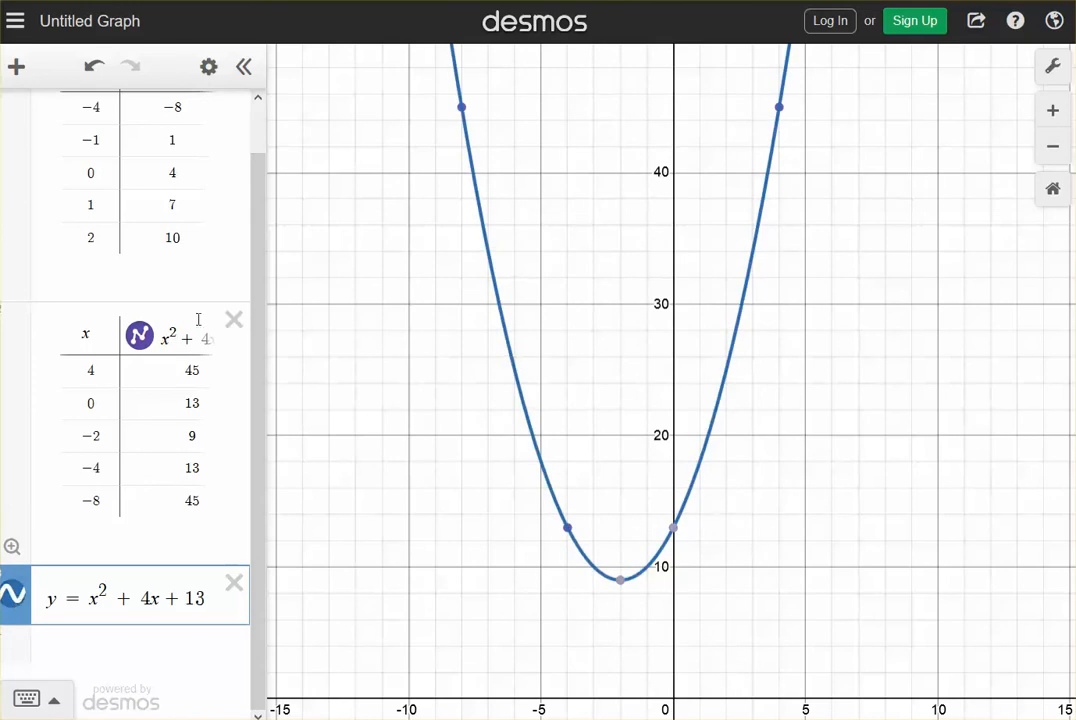
{"action": "left_click", "coordinate": [139, 336]}
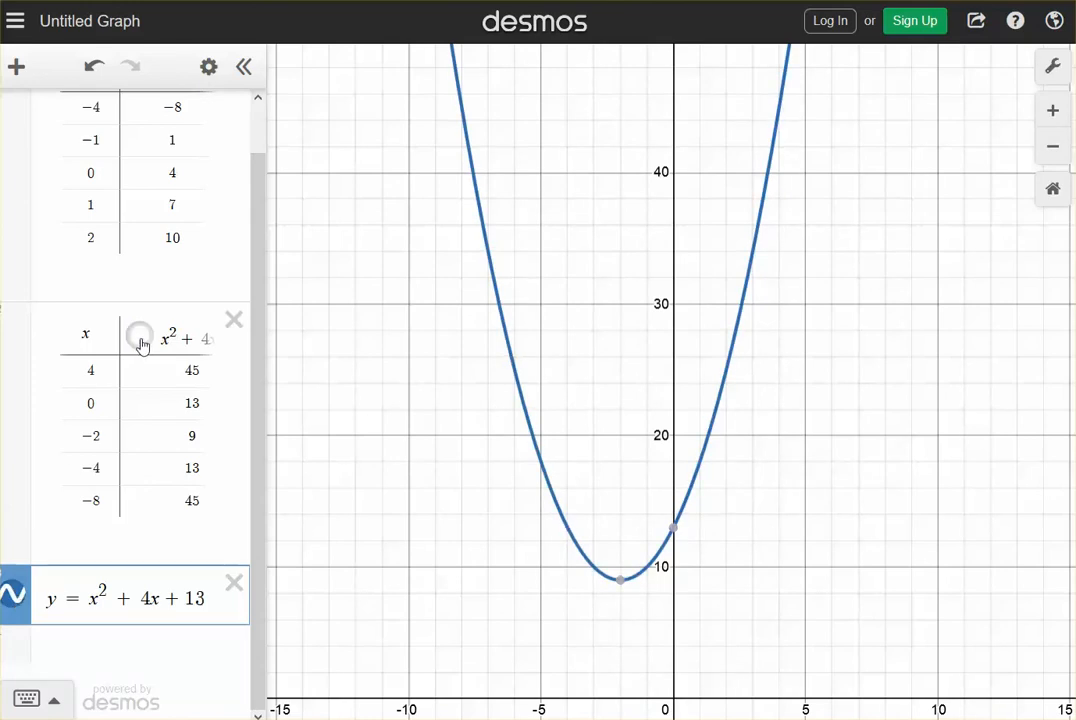
{"action": "left_click", "coordinate": [139, 338]}
{"action": "scroll", "coordinate": [812, 491], "scroll_direction": "down", "scroll_amount": 1}
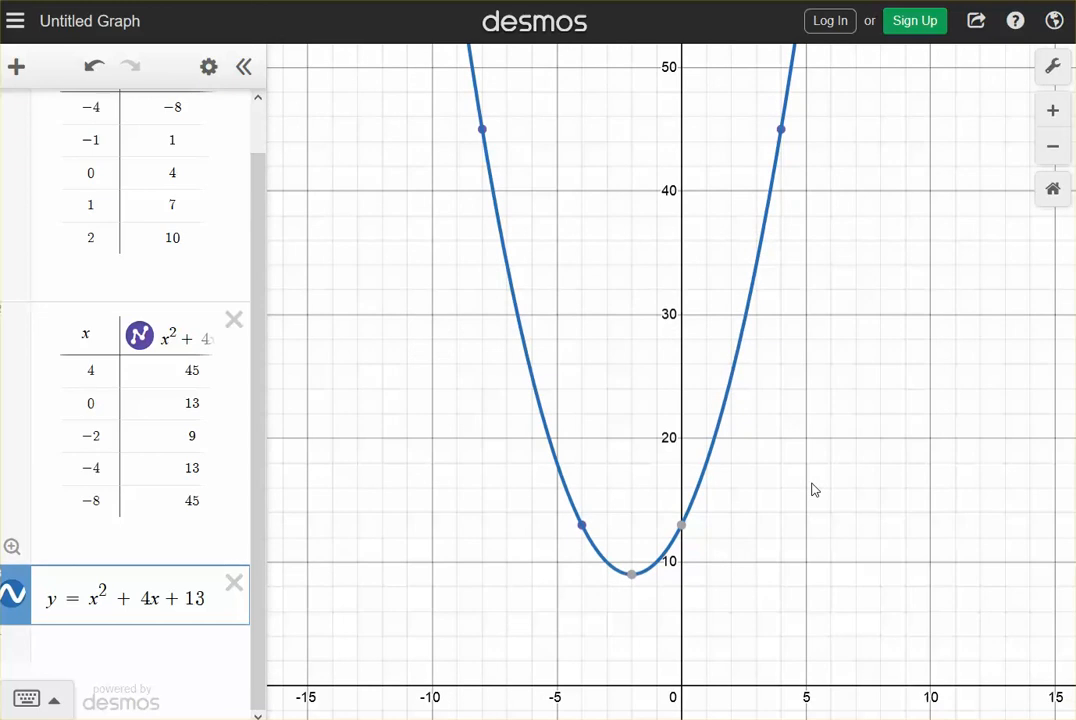